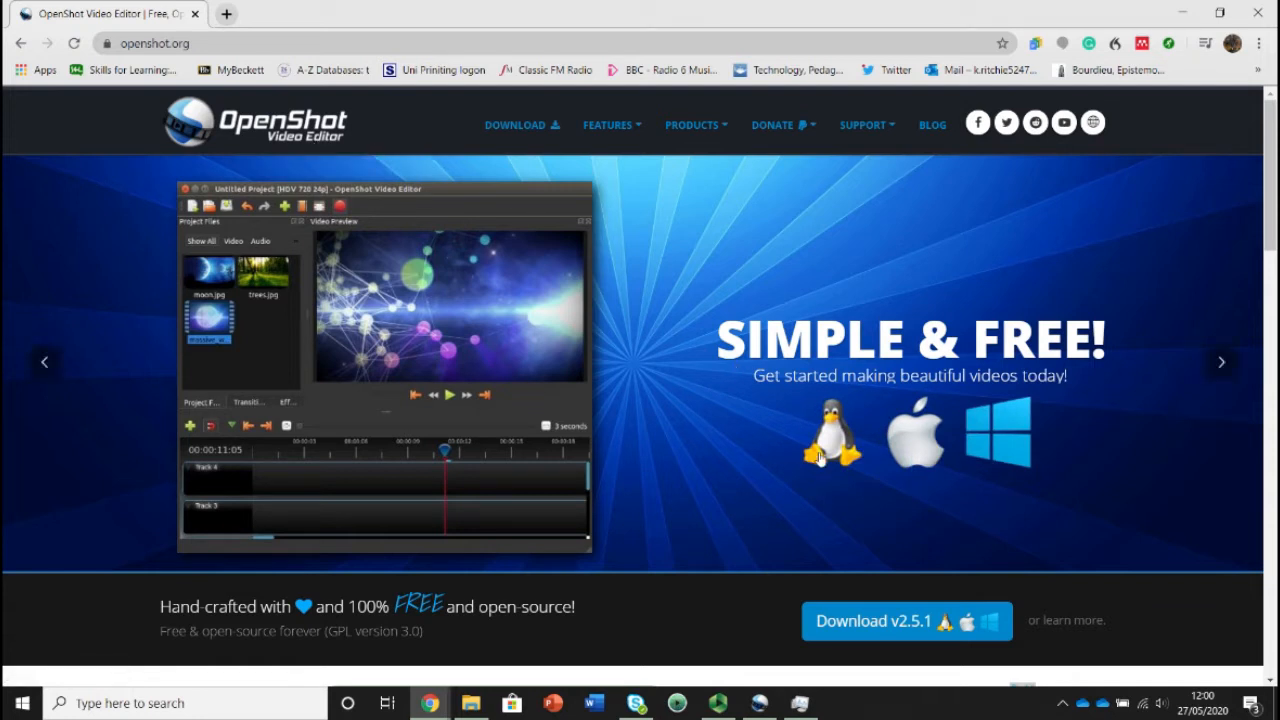
Step: Open the OpenShot download page and look at the Windows 64-bit installer, version 2.5.1
click(872, 624)
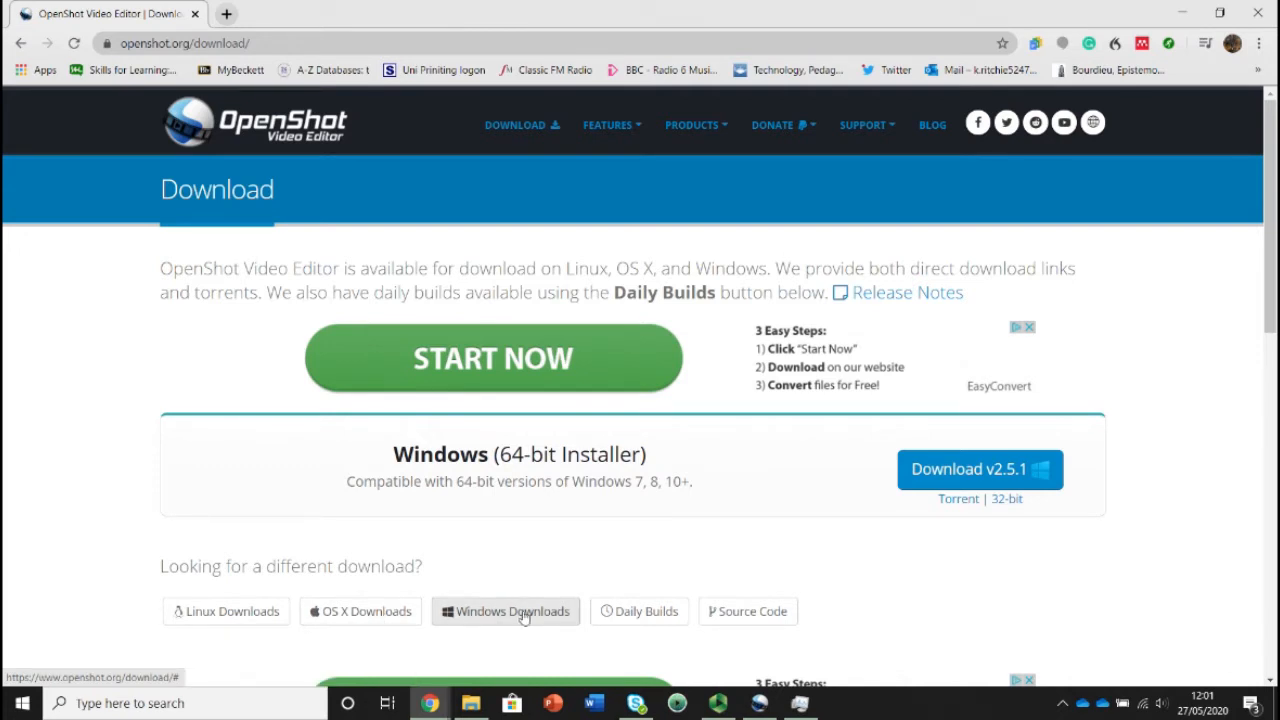
click(1027, 470)
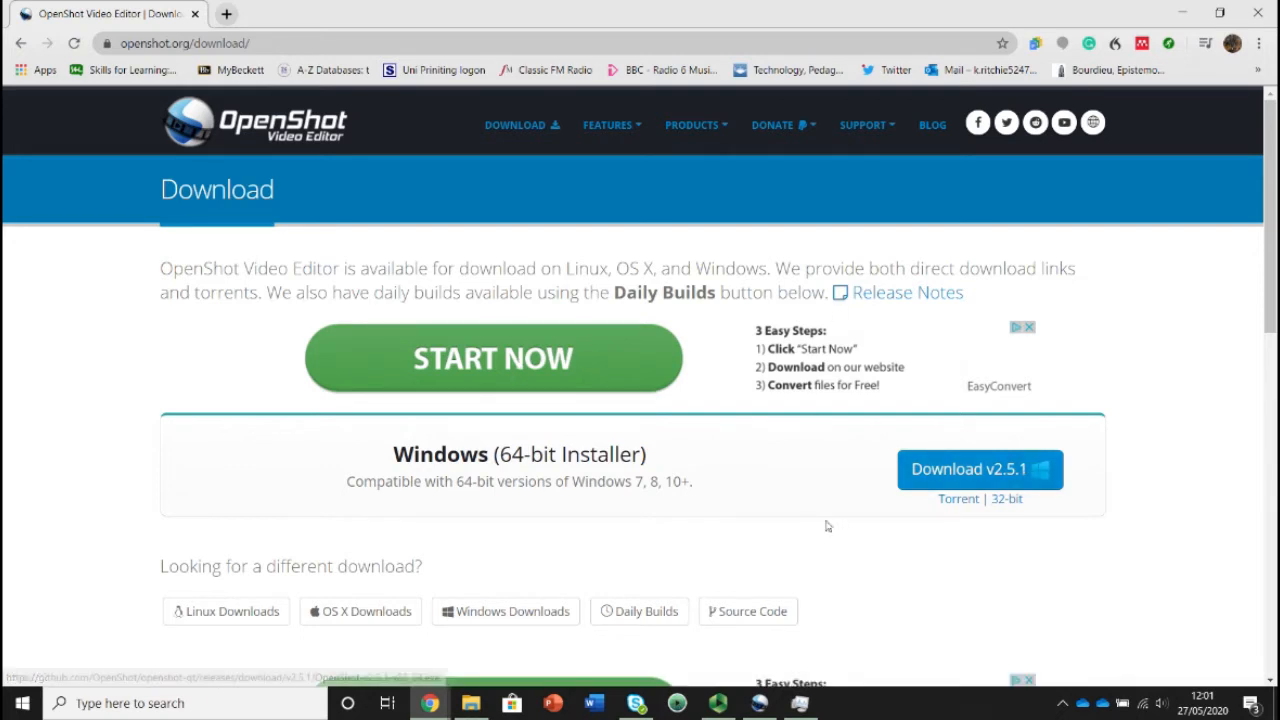
scroll(932, 498, down, 1)
scroll(934, 498, up, 1)
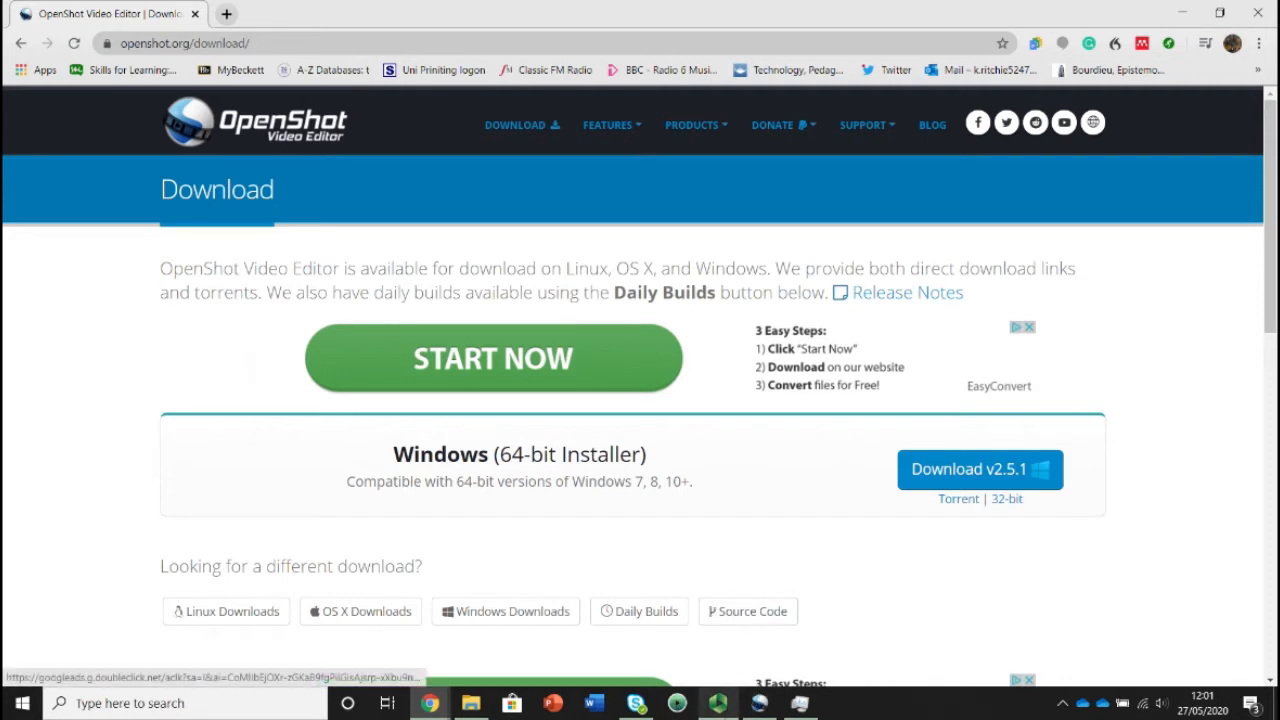
Step: Switch to OpenShot Video Editor and import all three files from the OpenShot folder into the project files
mouse_move(755, 705)
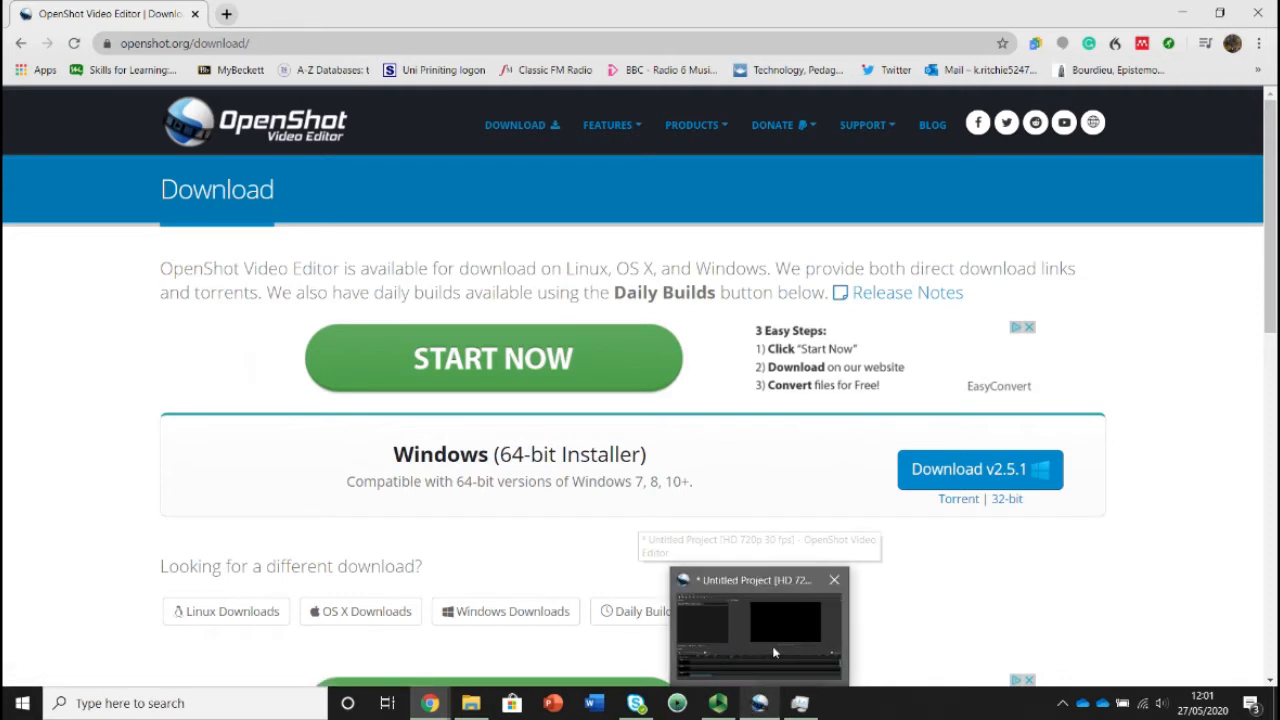
click(780, 638)
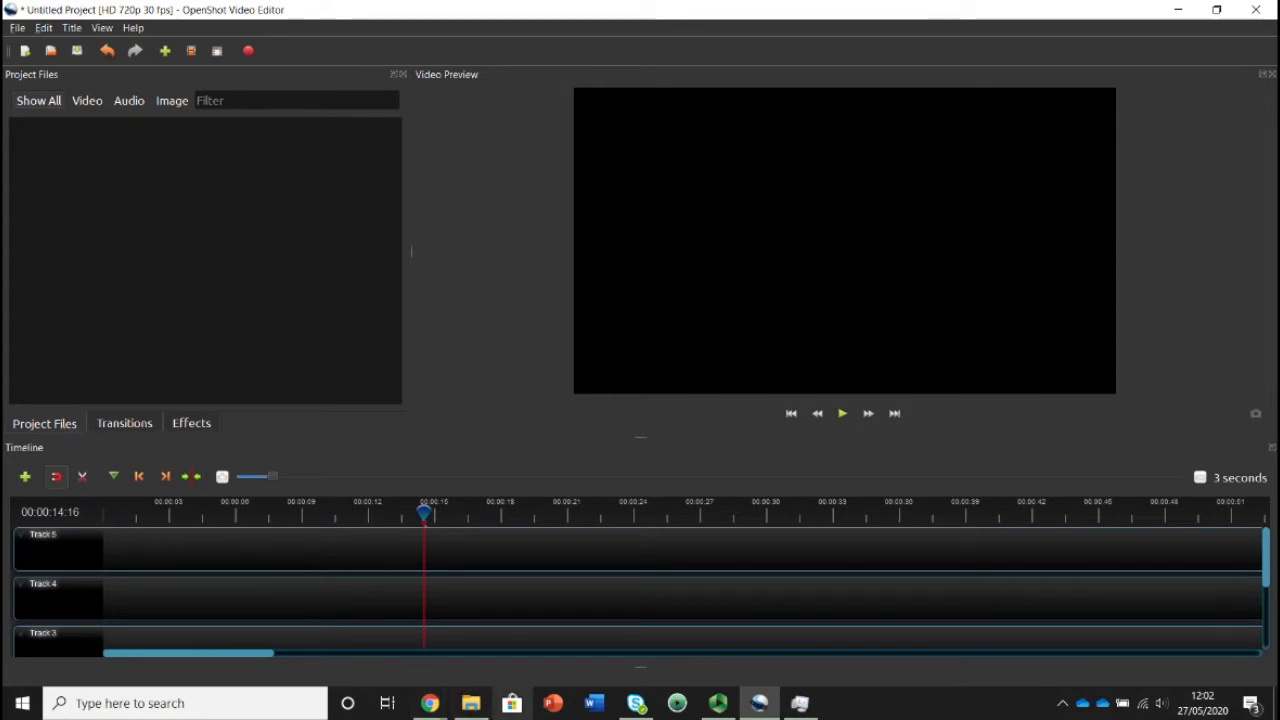
mouse_move(471, 703)
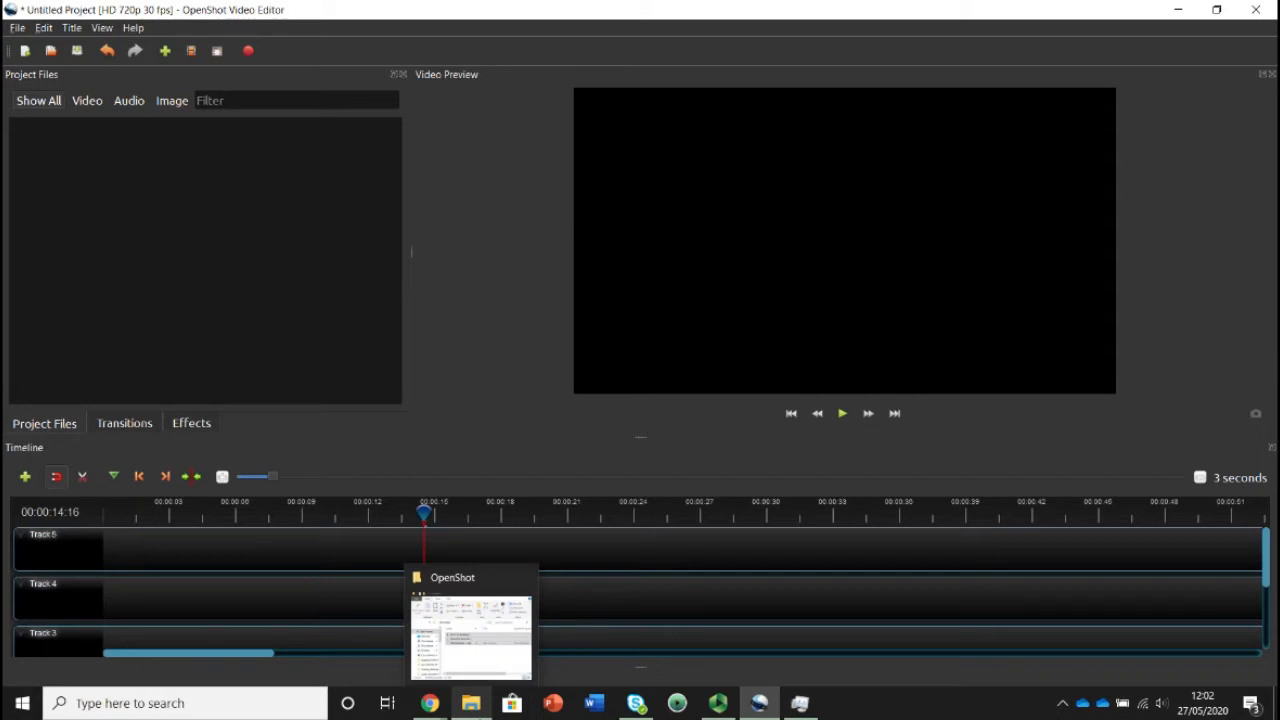
click(499, 657)
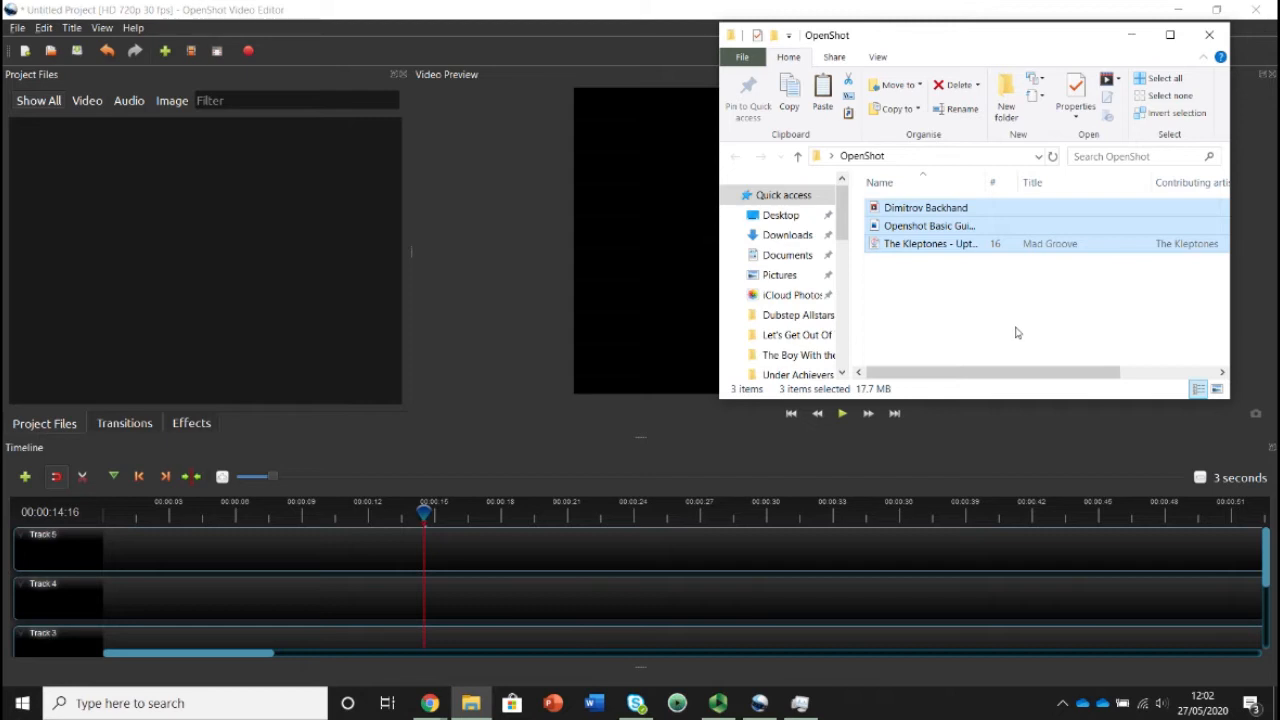
drag(1050, 232, 238, 310)
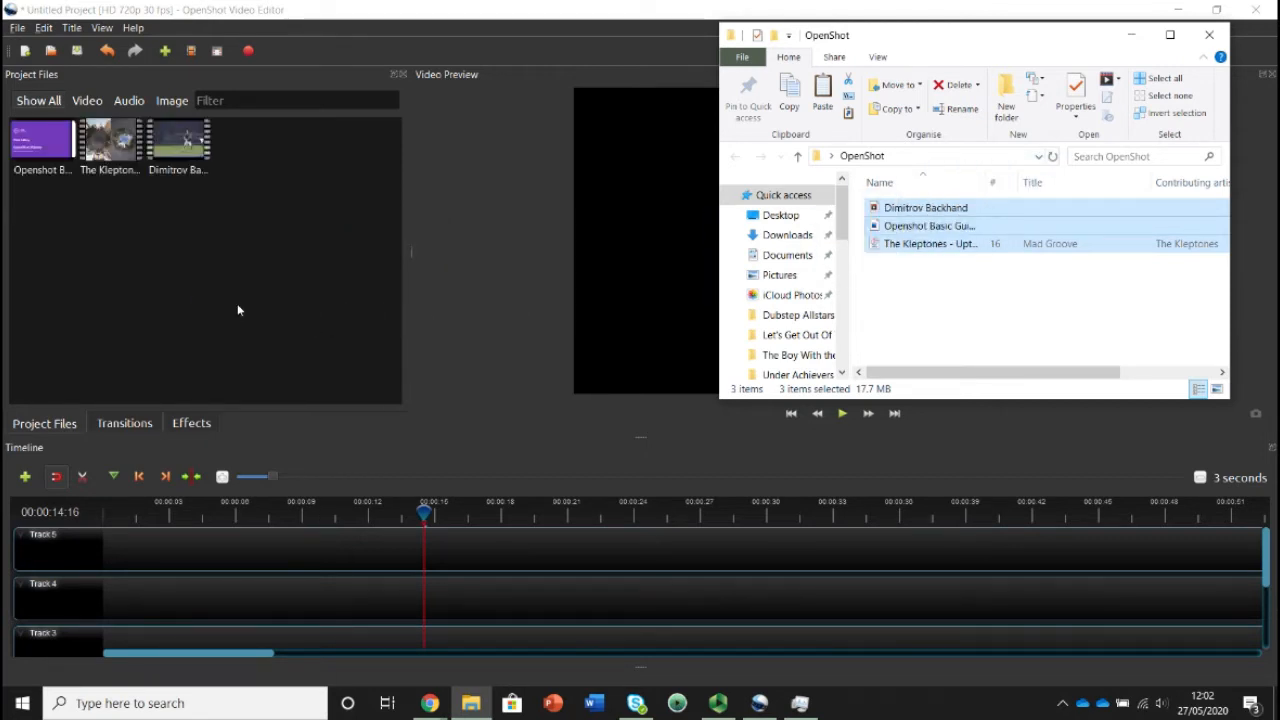
click(425, 17)
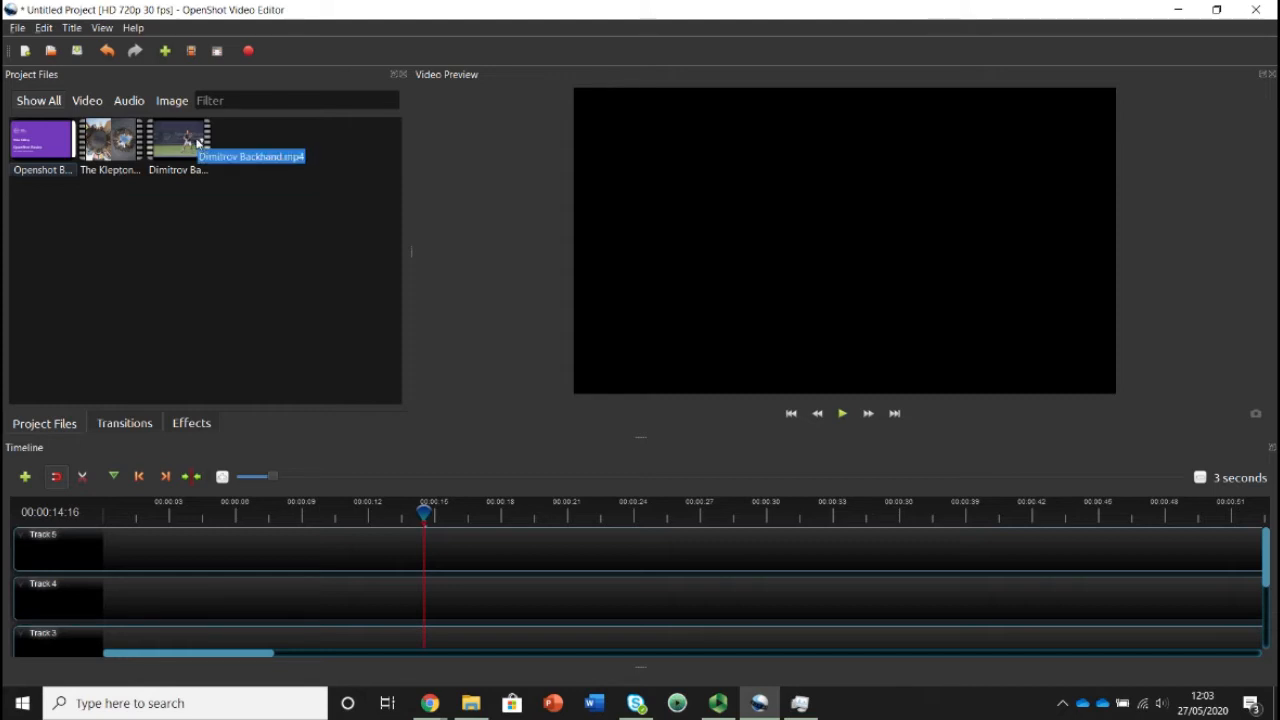
Step: Place Dimitrov Backhand.mp4 at the start of Track 5 and play it in the preview
drag(197, 143, 86, 547)
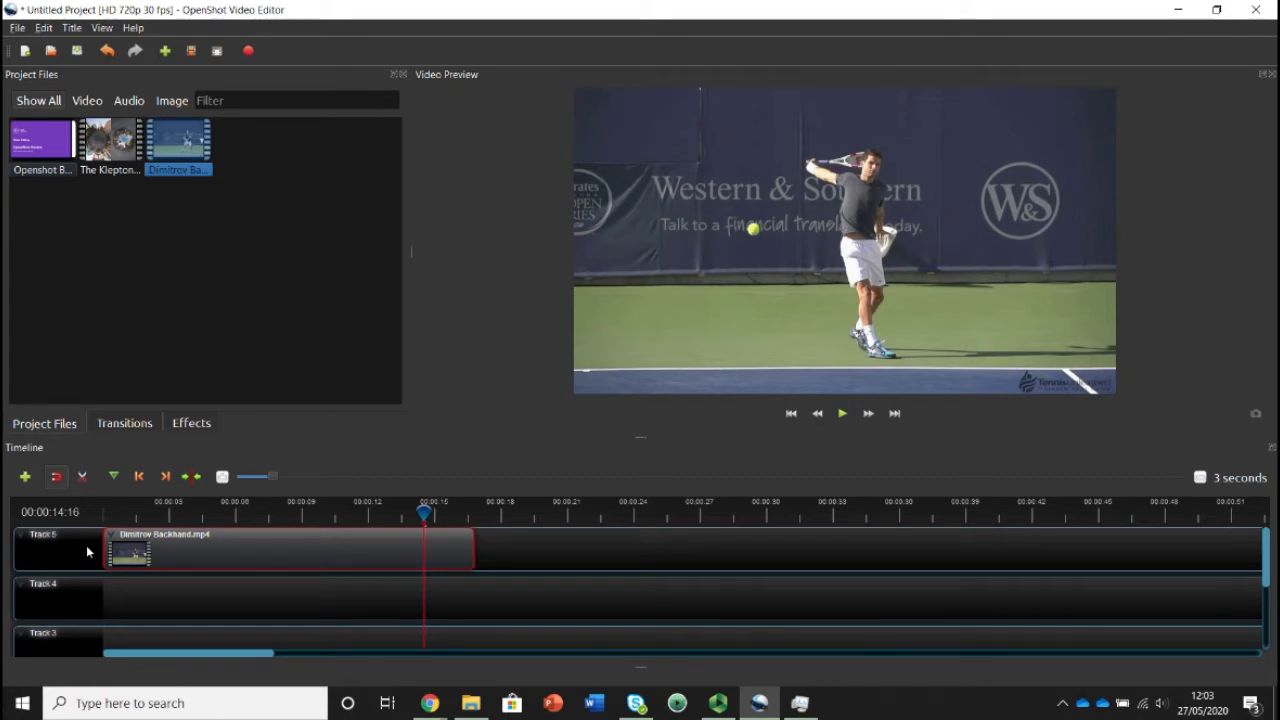
click(843, 414)
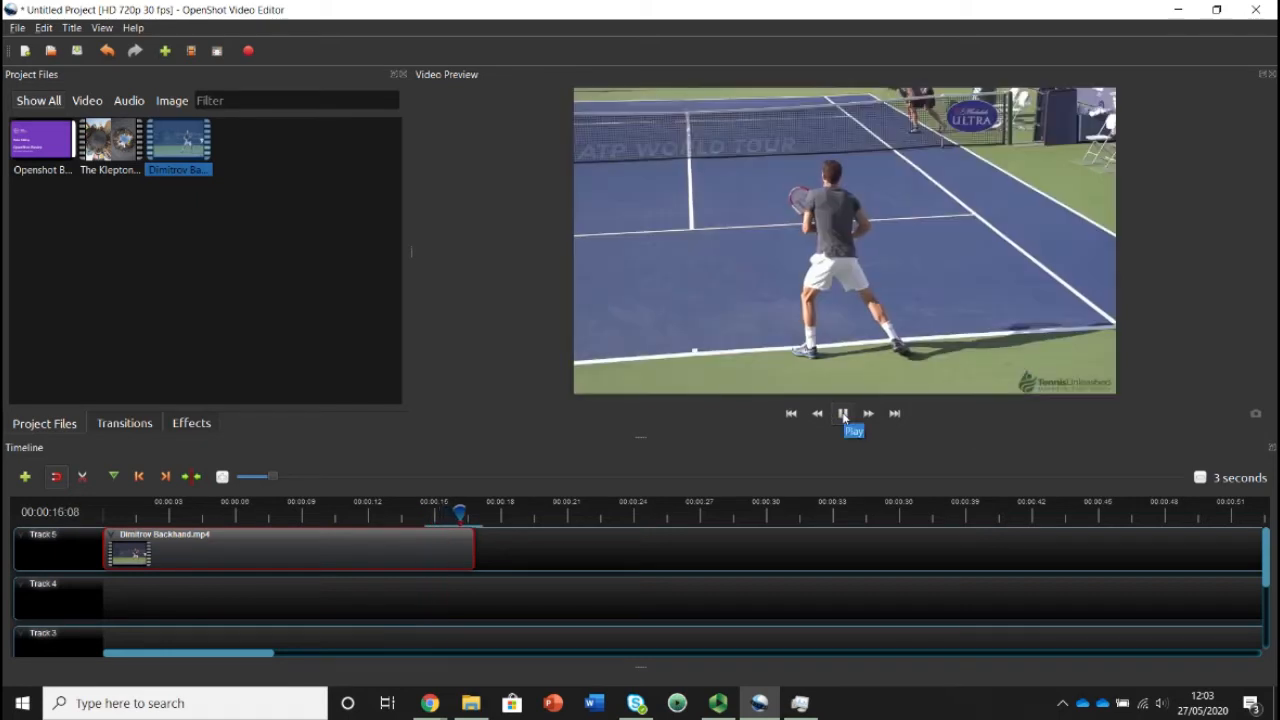
click(843, 414)
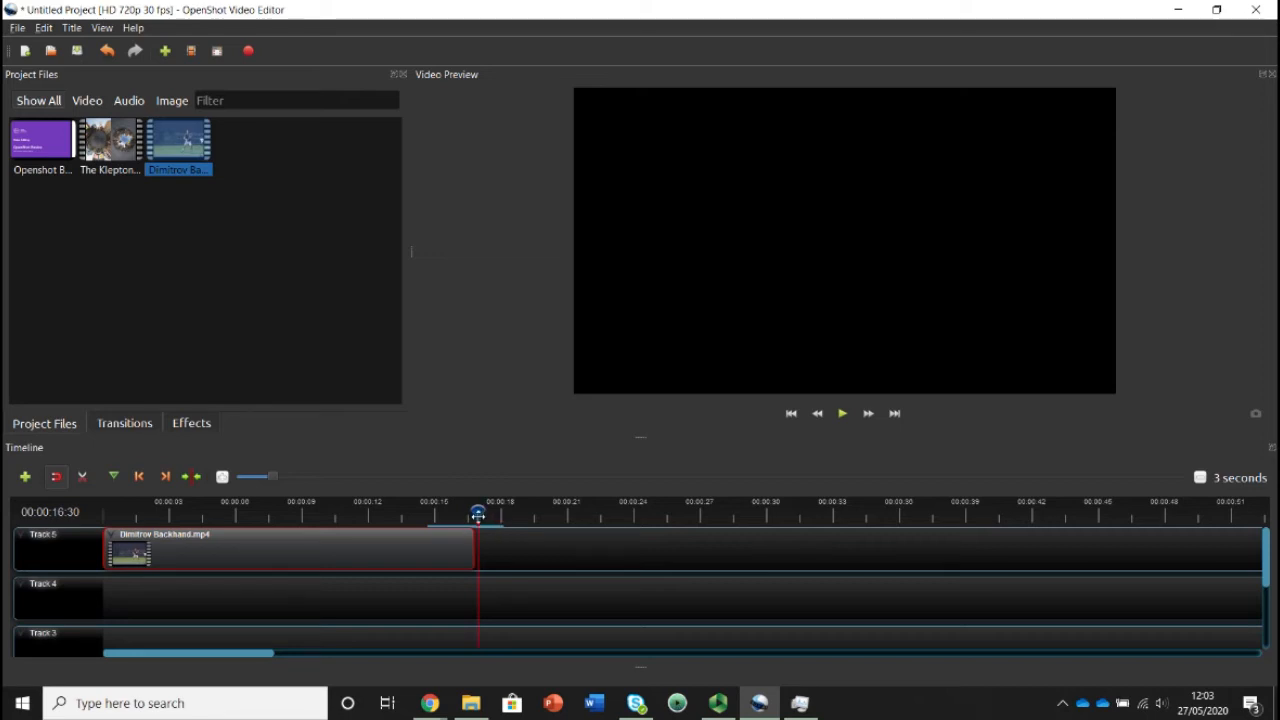
Step: Slice the Dimitrov Backhand clip on Track 5 at 00:00:04:13, keeping both sides
drag(479, 514, 200, 514)
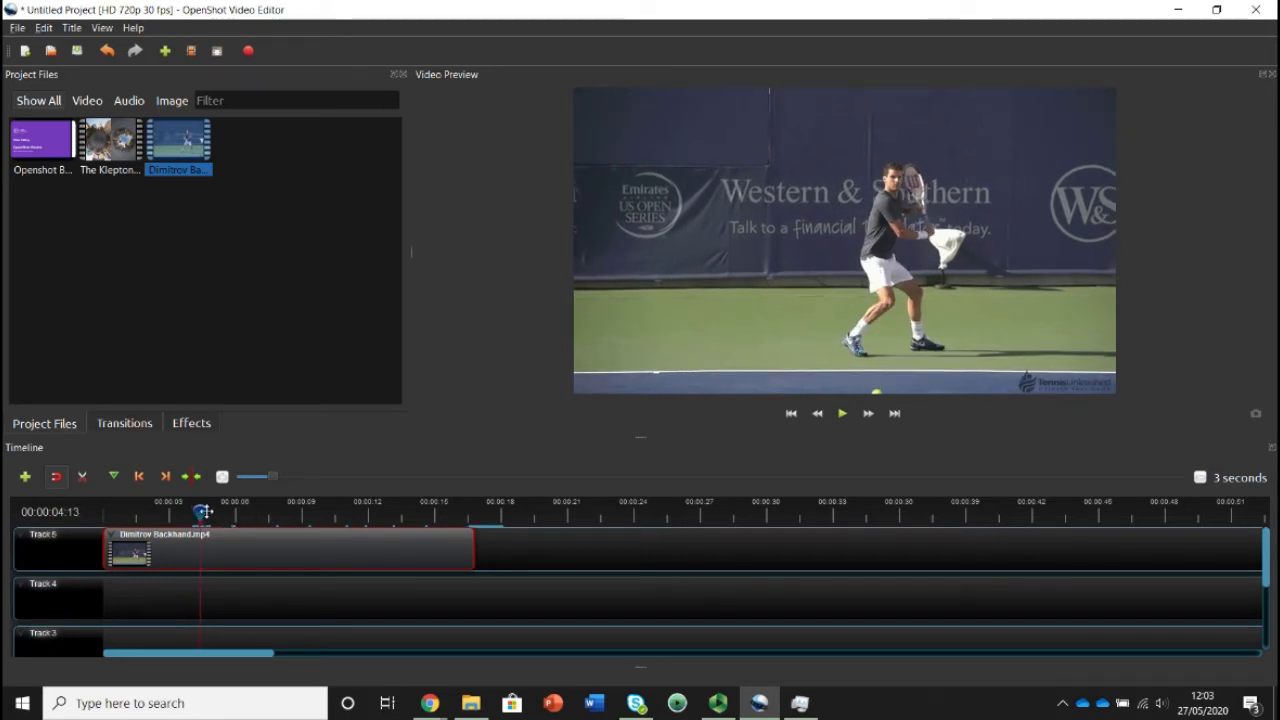
right_click(204, 512)
click(205, 512)
right_click(203, 512)
mouse_move(236, 524)
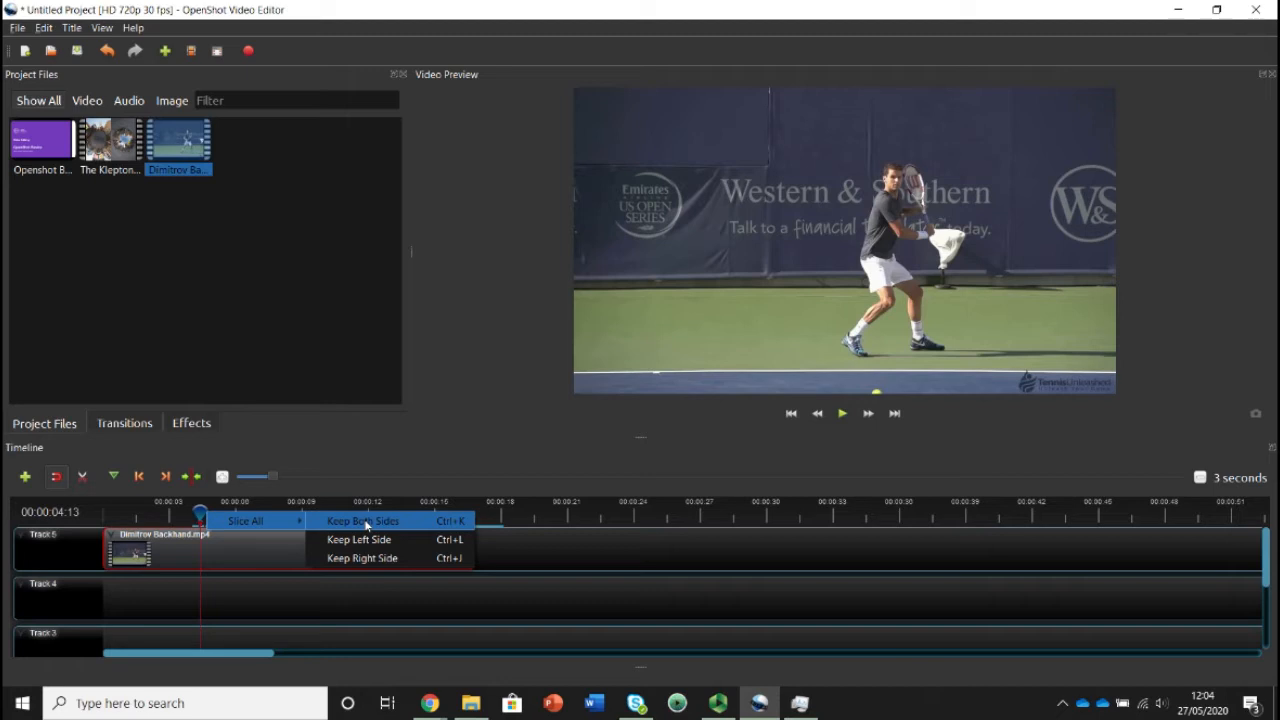
click(366, 522)
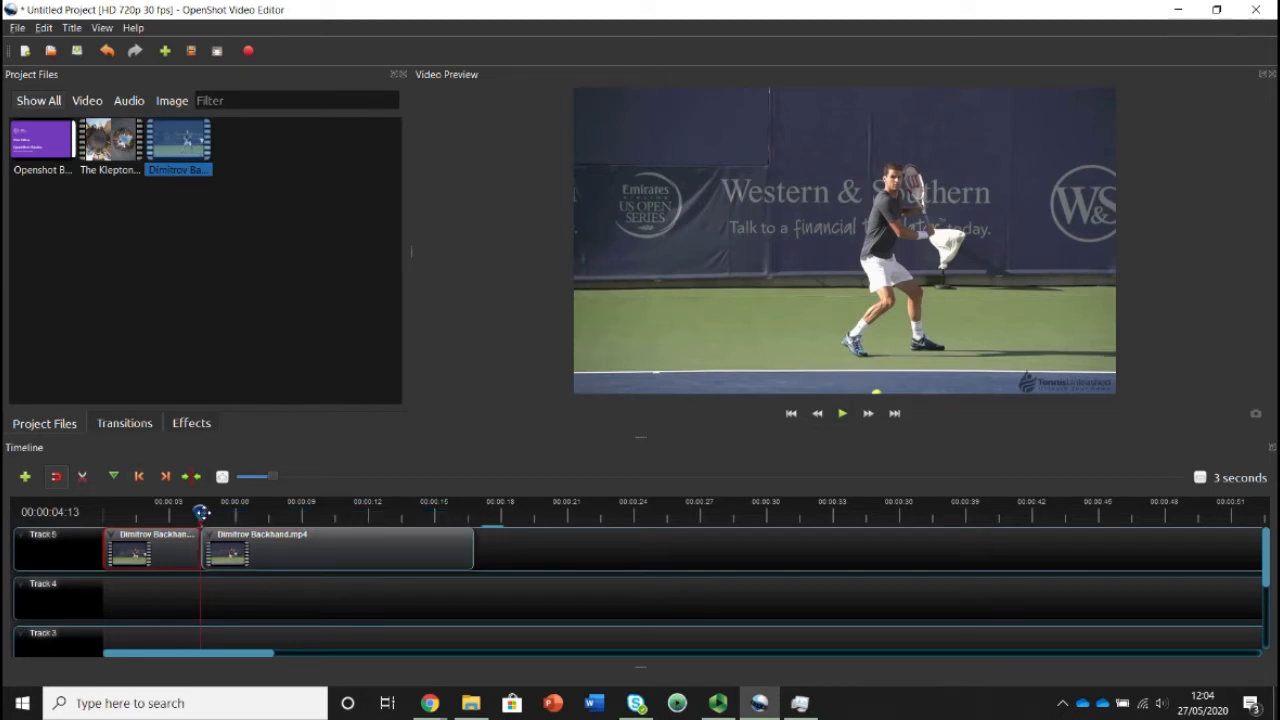
Step: Slice the second Dimitrov Backhand segment on Track 5 at 00:00:11:21, keeping both sides
drag(201, 512, 361, 511)
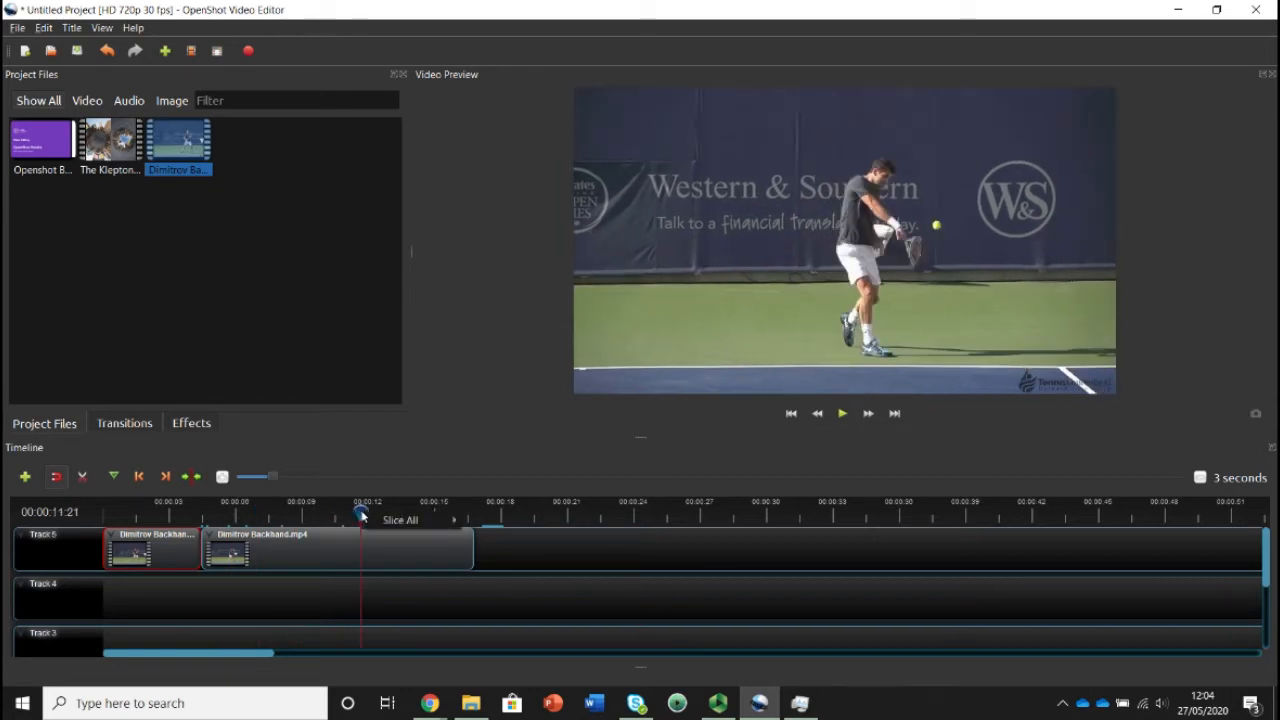
right_click(361, 511)
mouse_move(380, 520)
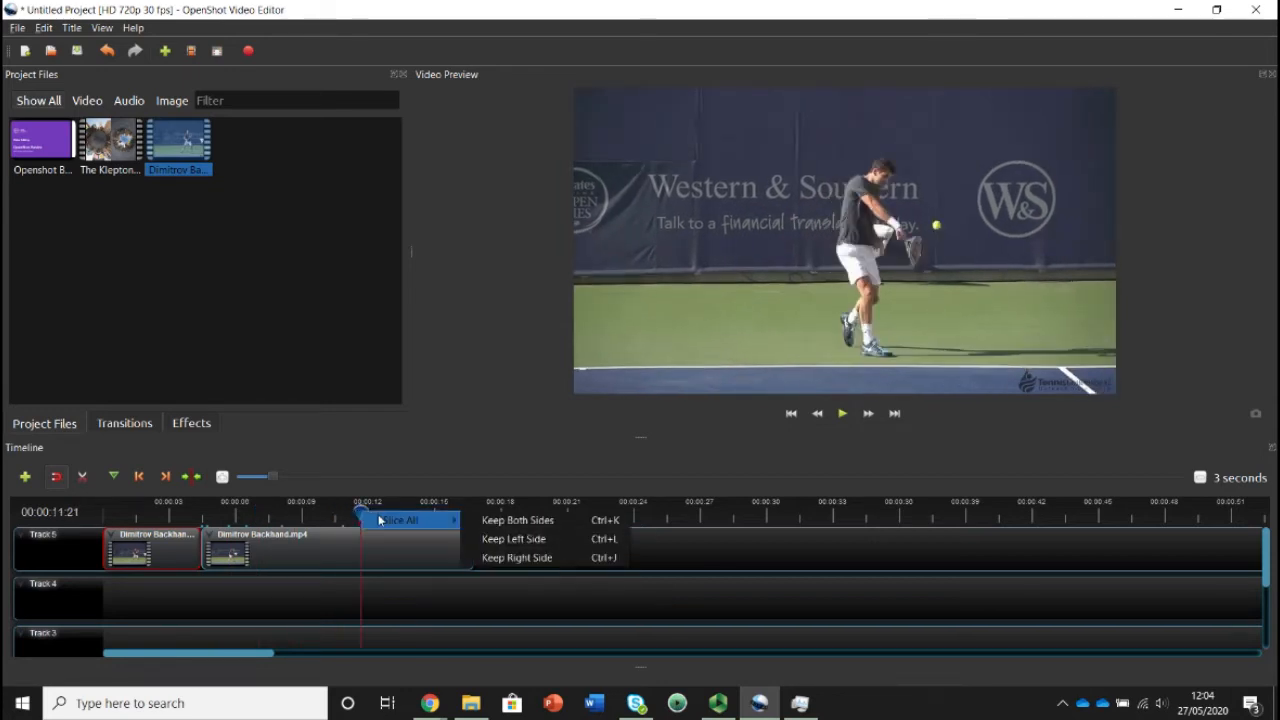
click(477, 520)
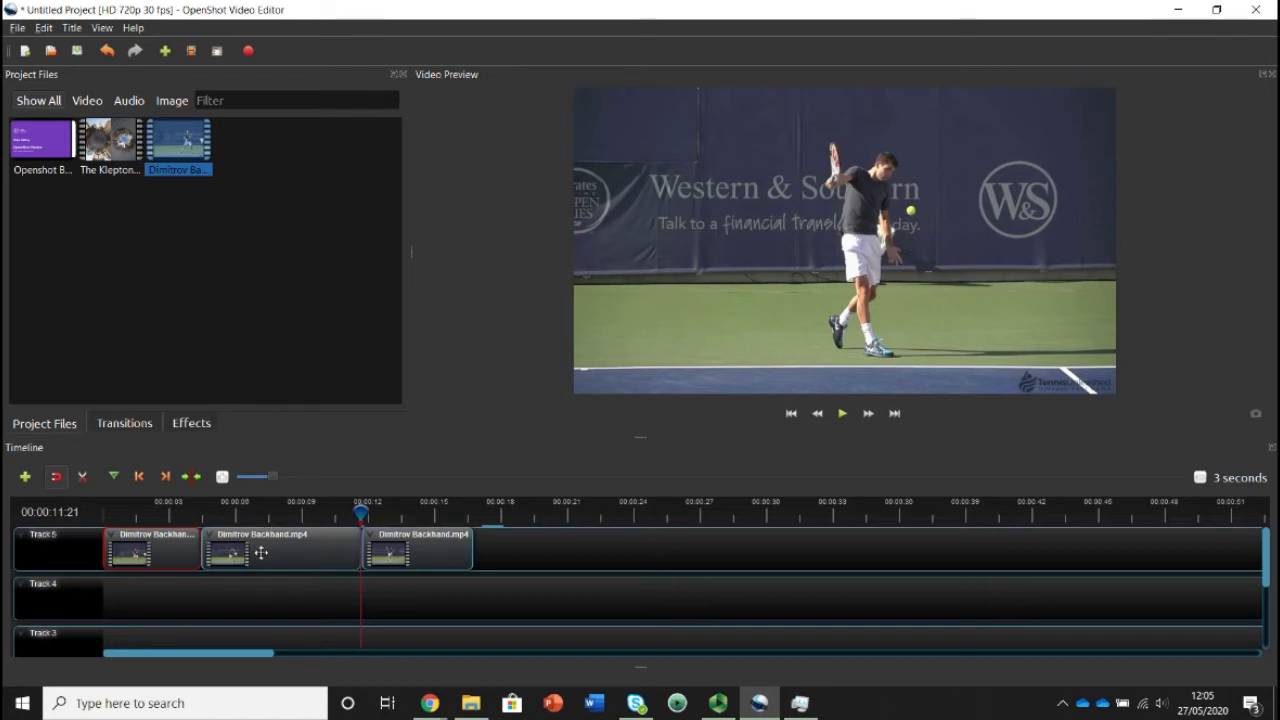
Step: Try moving the middle and last video segments along Track 5, and return them to their sliced positions
drag(266, 551, 532, 530)
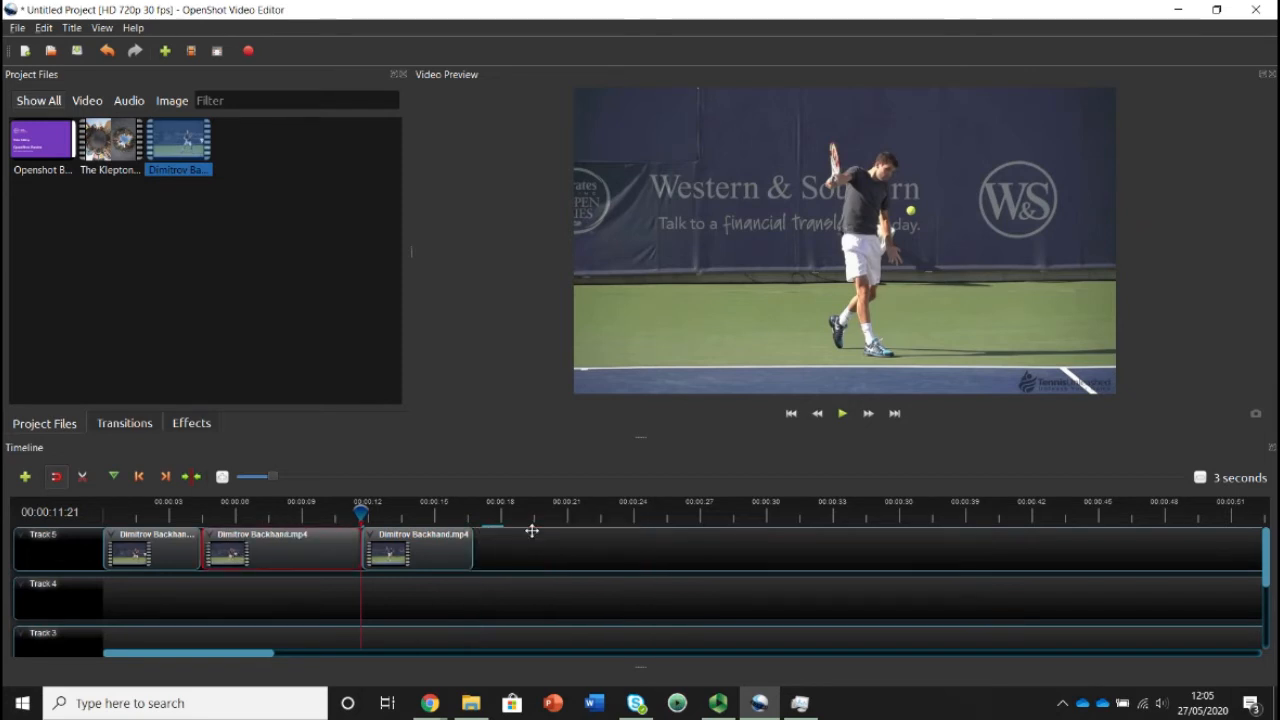
drag(454, 552, 500, 532)
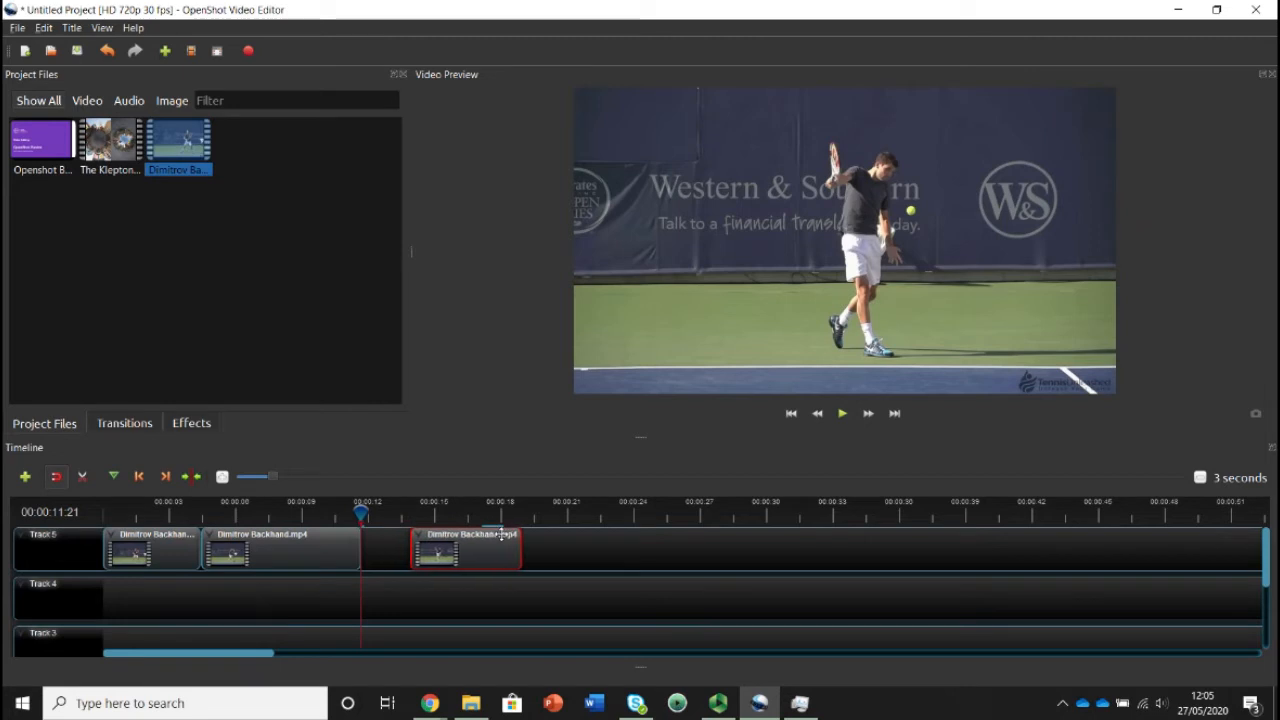
drag(350, 551, 631, 526)
drag(488, 558, 454, 560)
drag(306, 562, 591, 535)
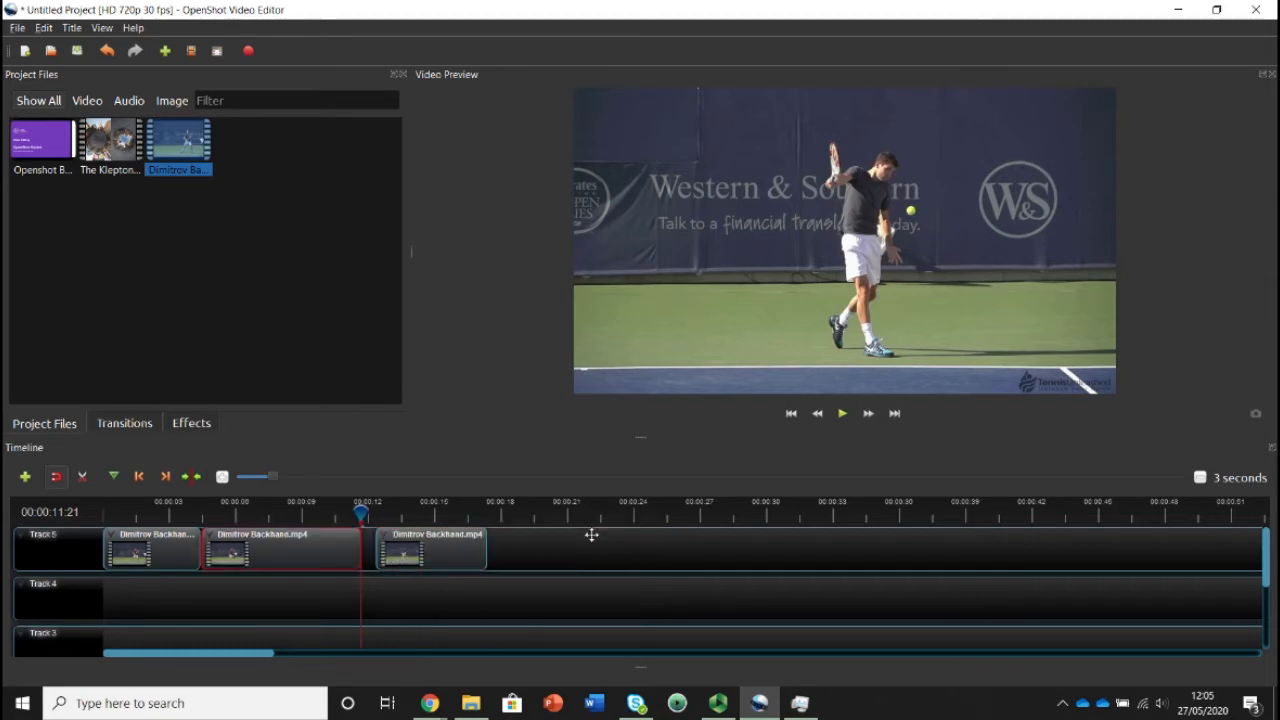
mouse_move(458, 544)
mouse_down()
mouse_move(230, 562)
mouse_move(471, 543)
mouse_move(441, 547)
mouse_up()
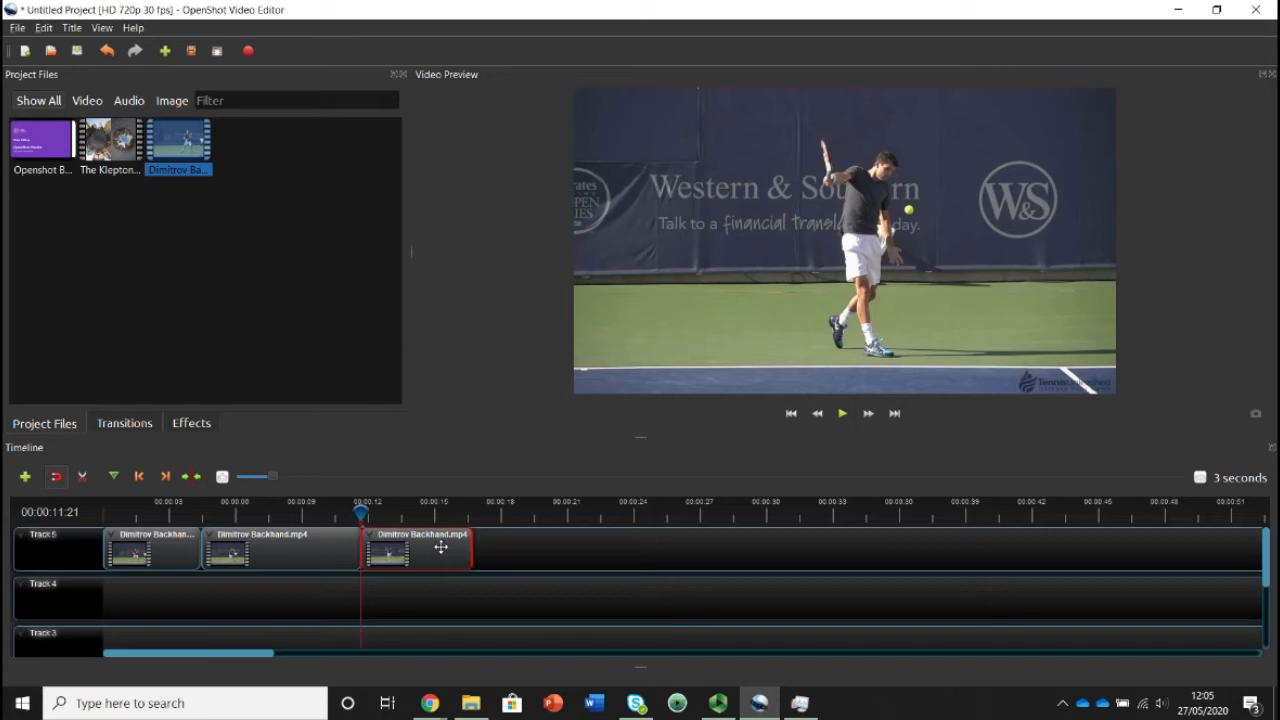
Step: Insert Openshot Basic Guide.jpg on Track 5 between the second and last video segments, with no gaps between the clips
drag(426, 546, 667, 541)
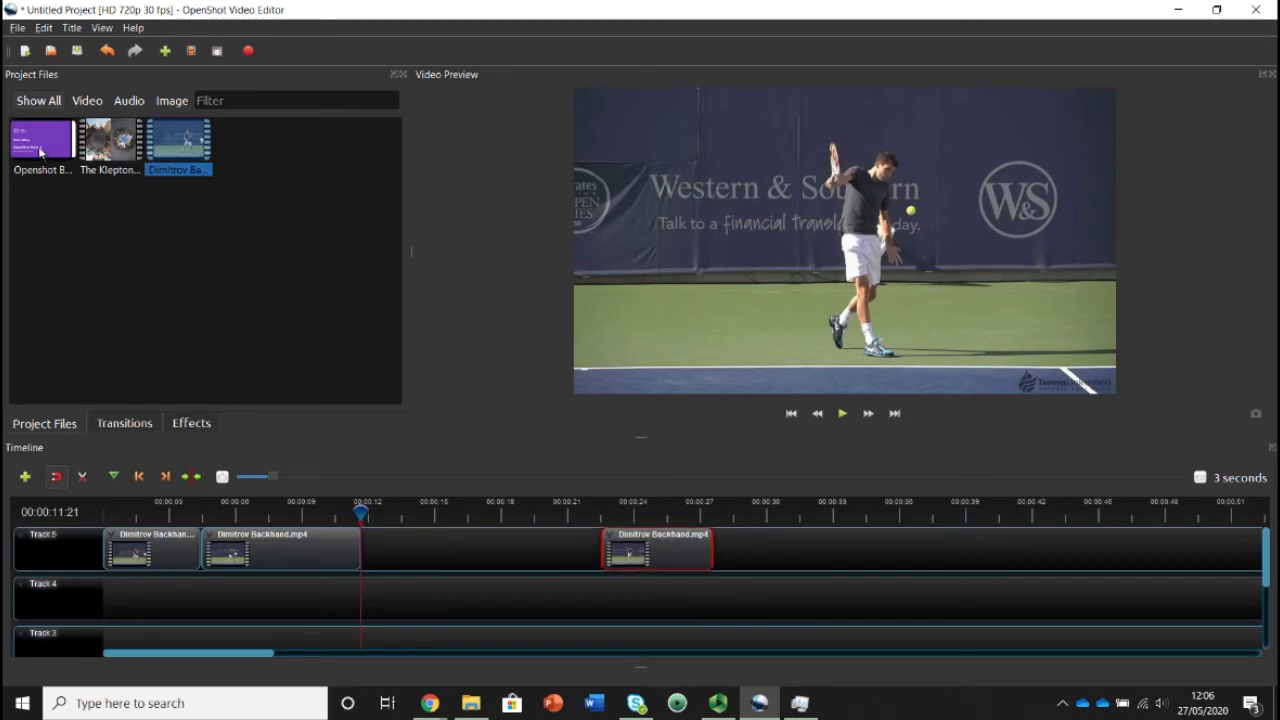
drag(40, 152, 366, 550)
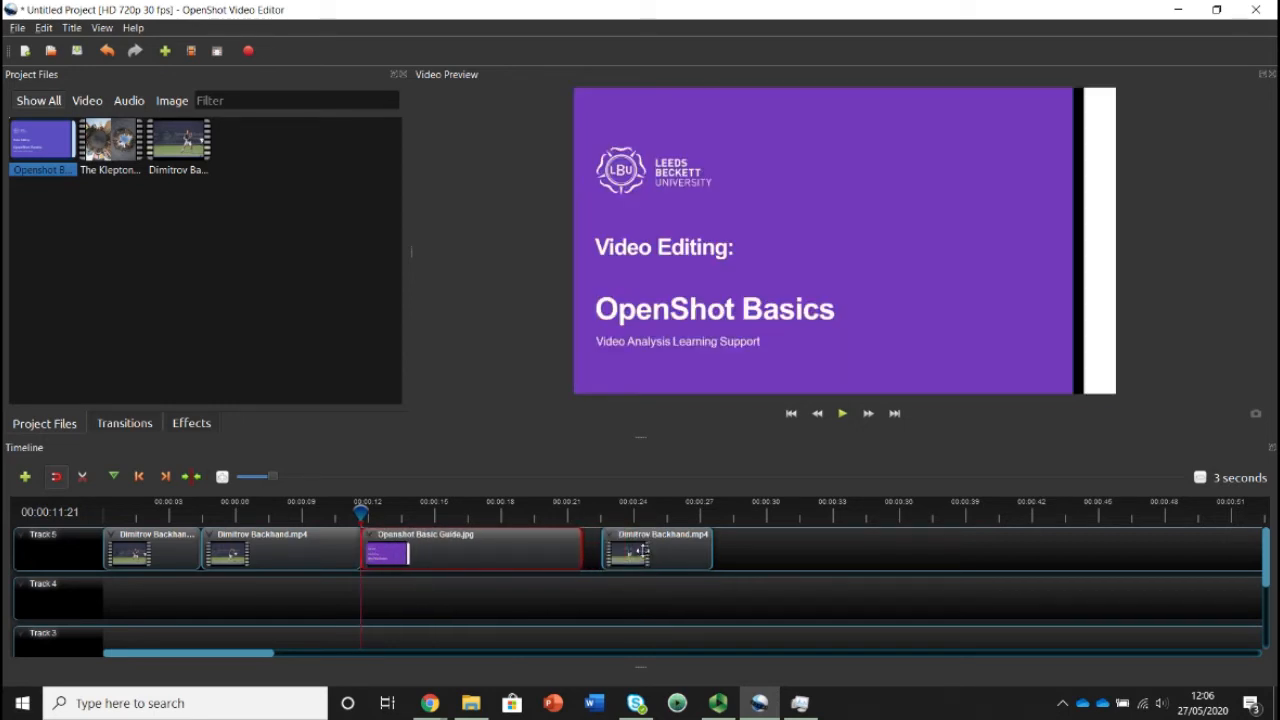
drag(671, 551, 654, 552)
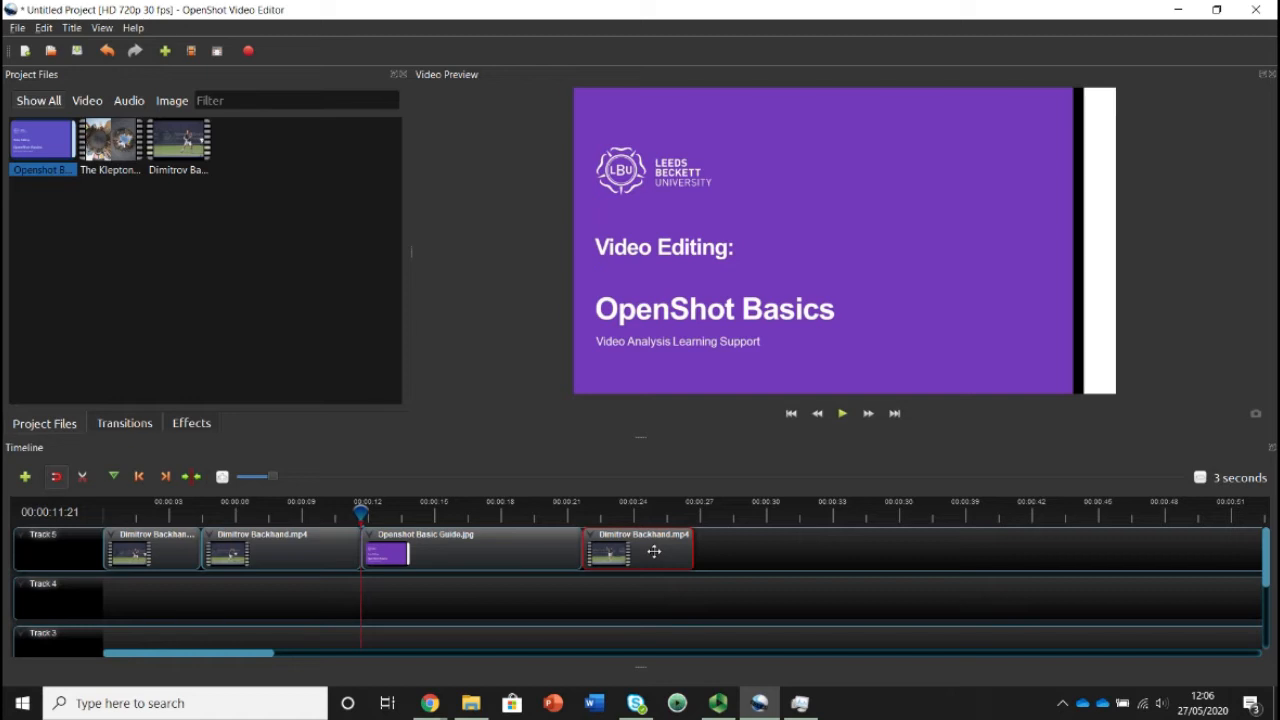
Step: Try overlapping the second video segment onto the end of the first for a transition, and undo the overlap
drag(363, 512, 347, 513)
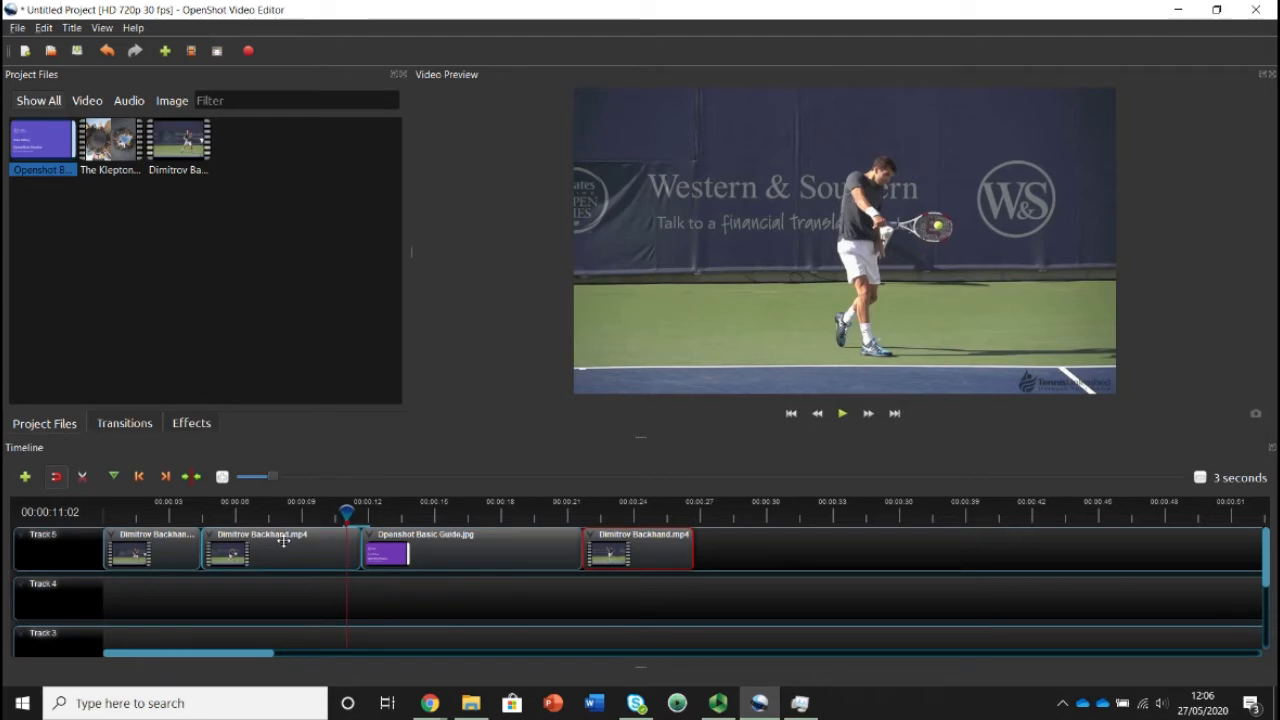
drag(284, 540, 223, 543)
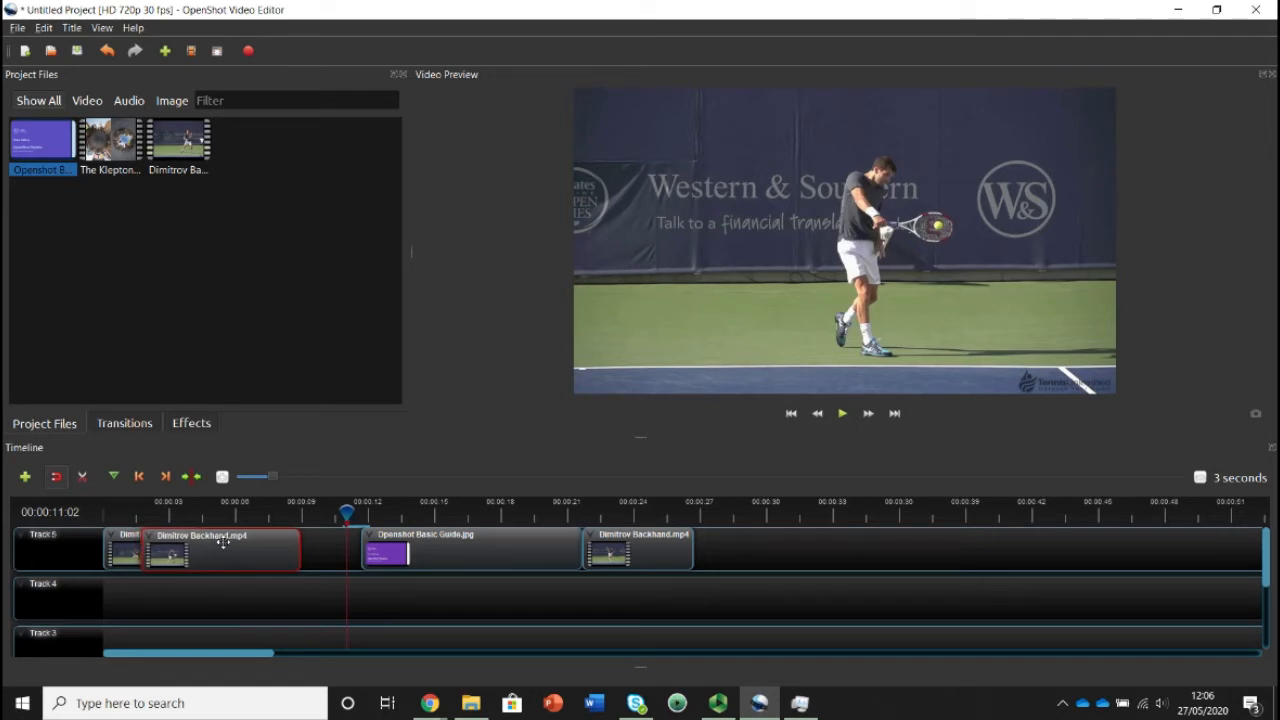
mouse_move(223, 543)
mouse_down()
mouse_move(285, 546)
mouse_move(228, 545)
mouse_up()
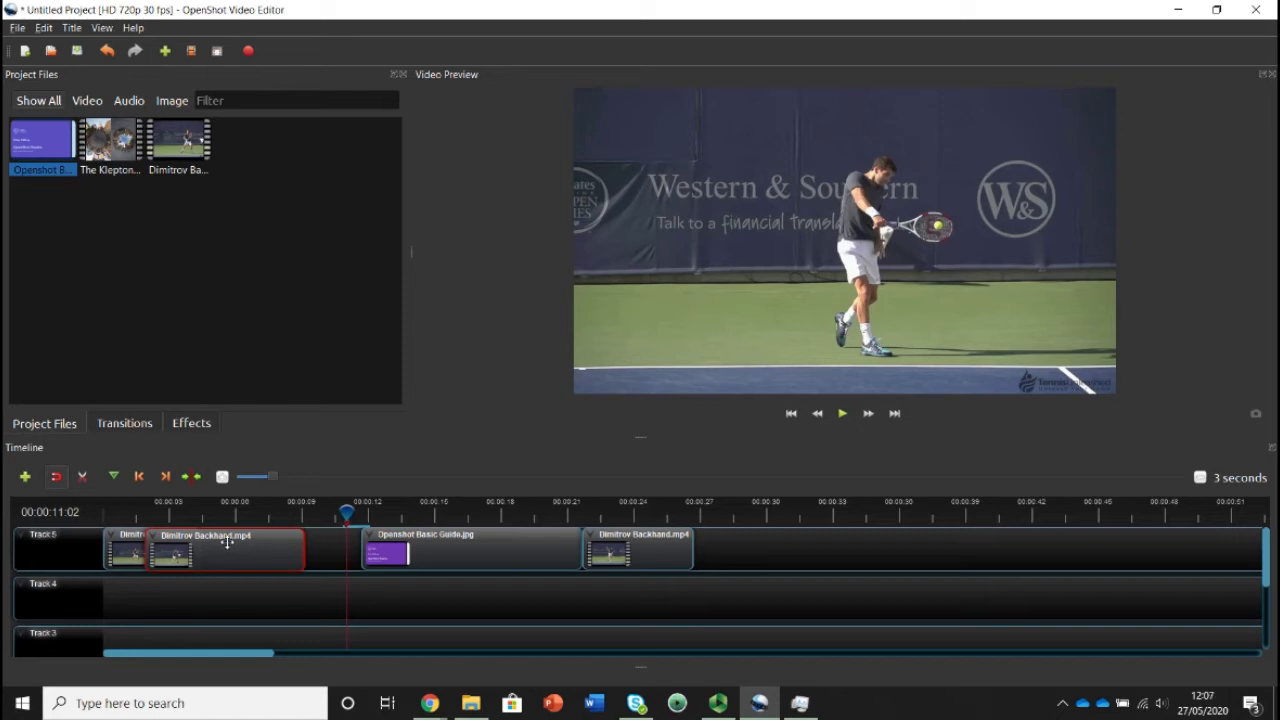
drag(227, 542, 227, 542)
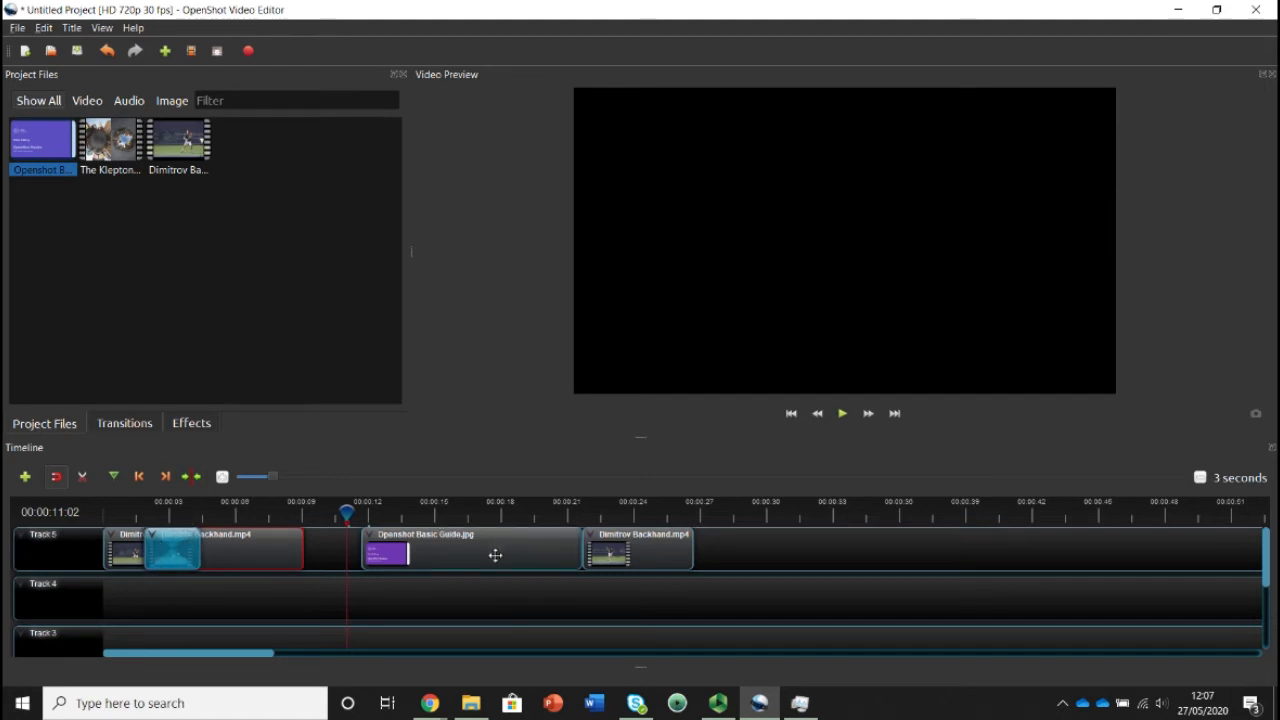
click(102, 60)
click(100, 56)
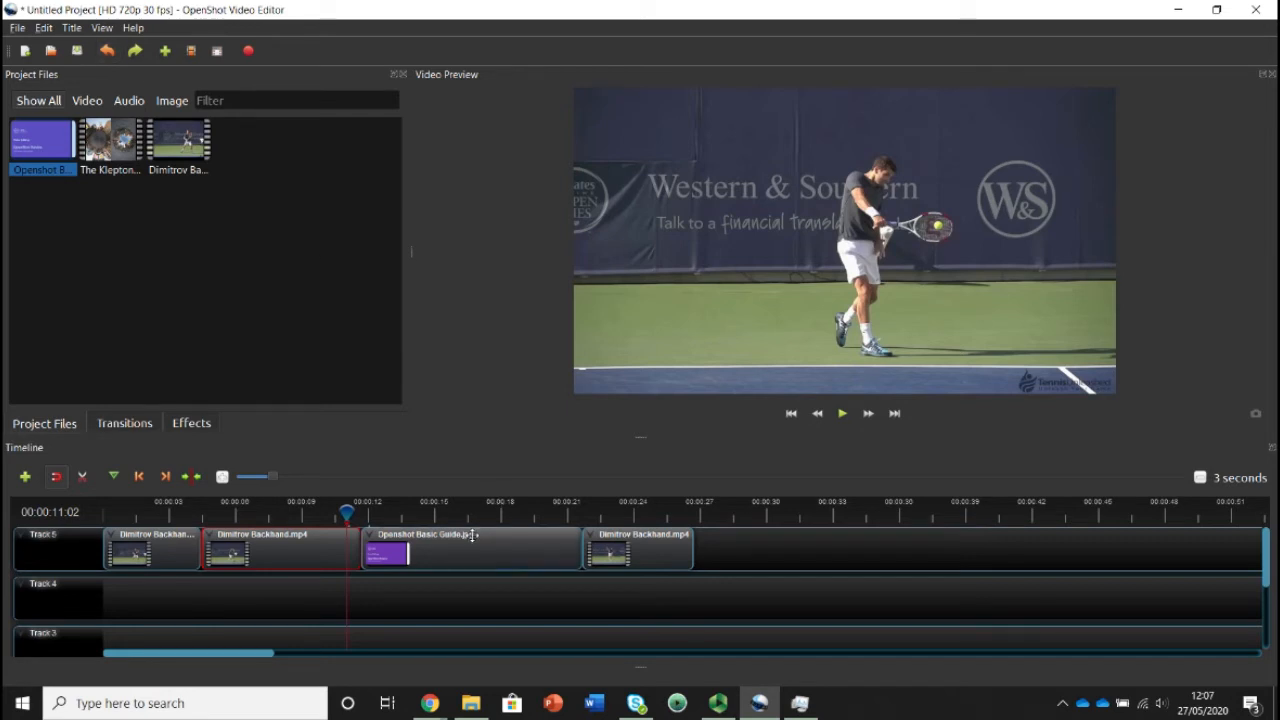
Step: Create transitions by overlapping the image with the second segment and the last segment with the image, and preview both overlaps
drag(468, 538, 394, 534)
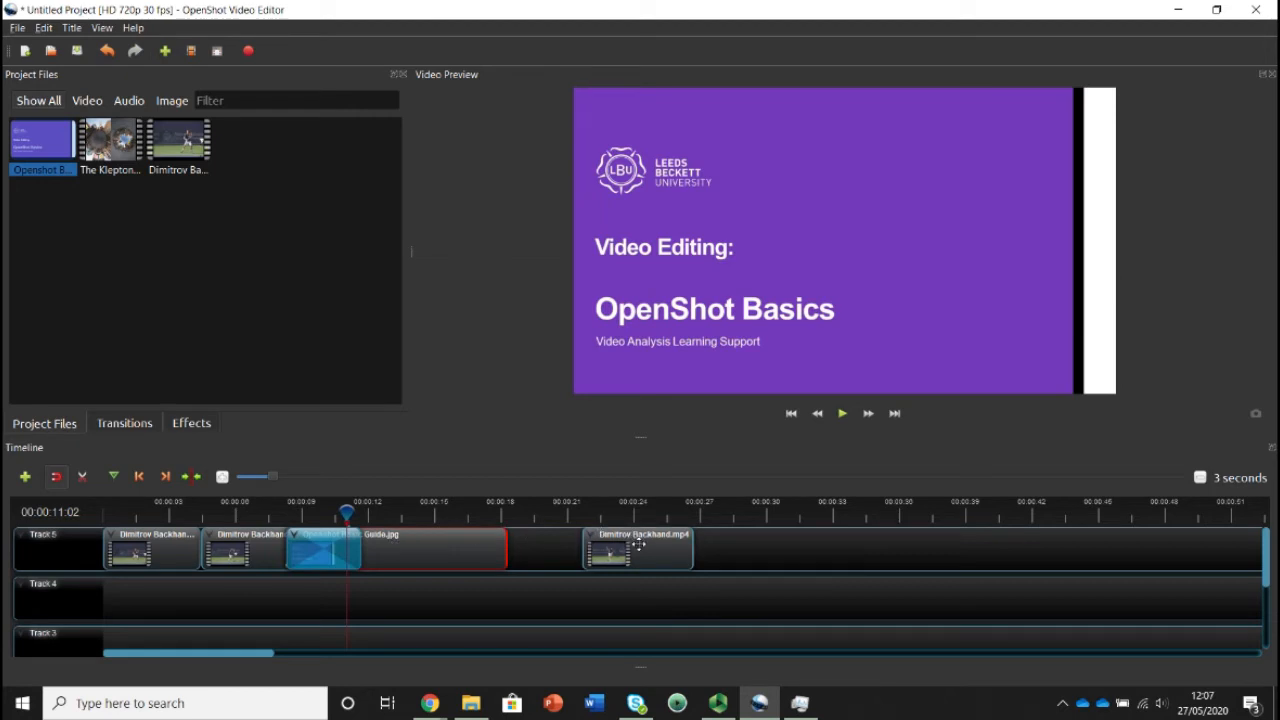
drag(643, 544, 497, 551)
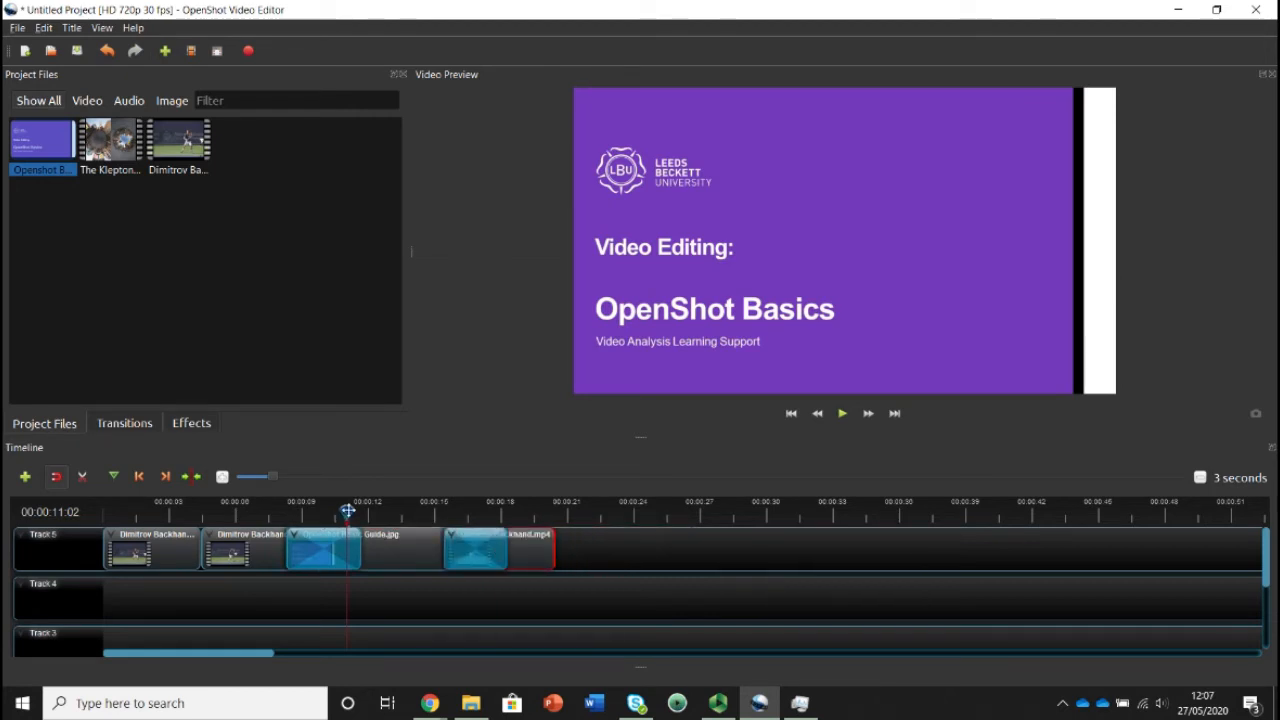
mouse_move(348, 513)
mouse_down()
mouse_move(258, 517)
mouse_move(386, 510)
mouse_move(282, 514)
mouse_move(323, 513)
mouse_up()
click(443, 516)
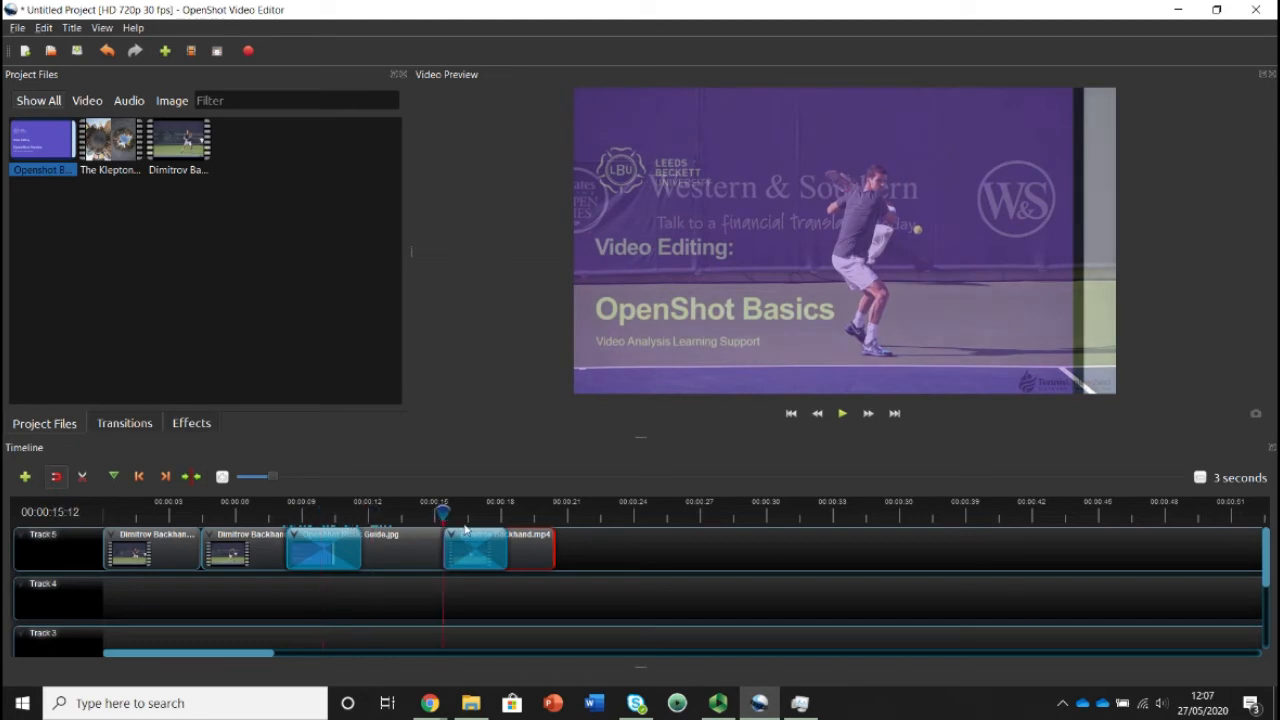
right_click(522, 557)
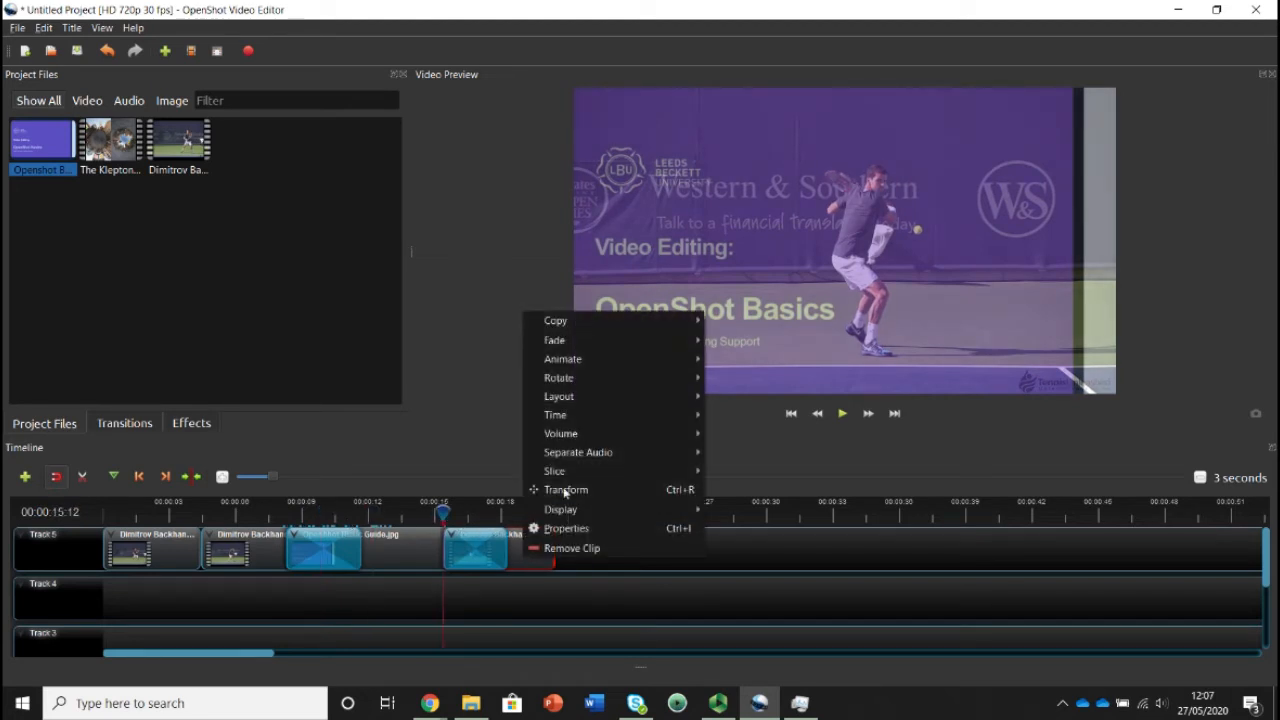
mouse_move(648, 343)
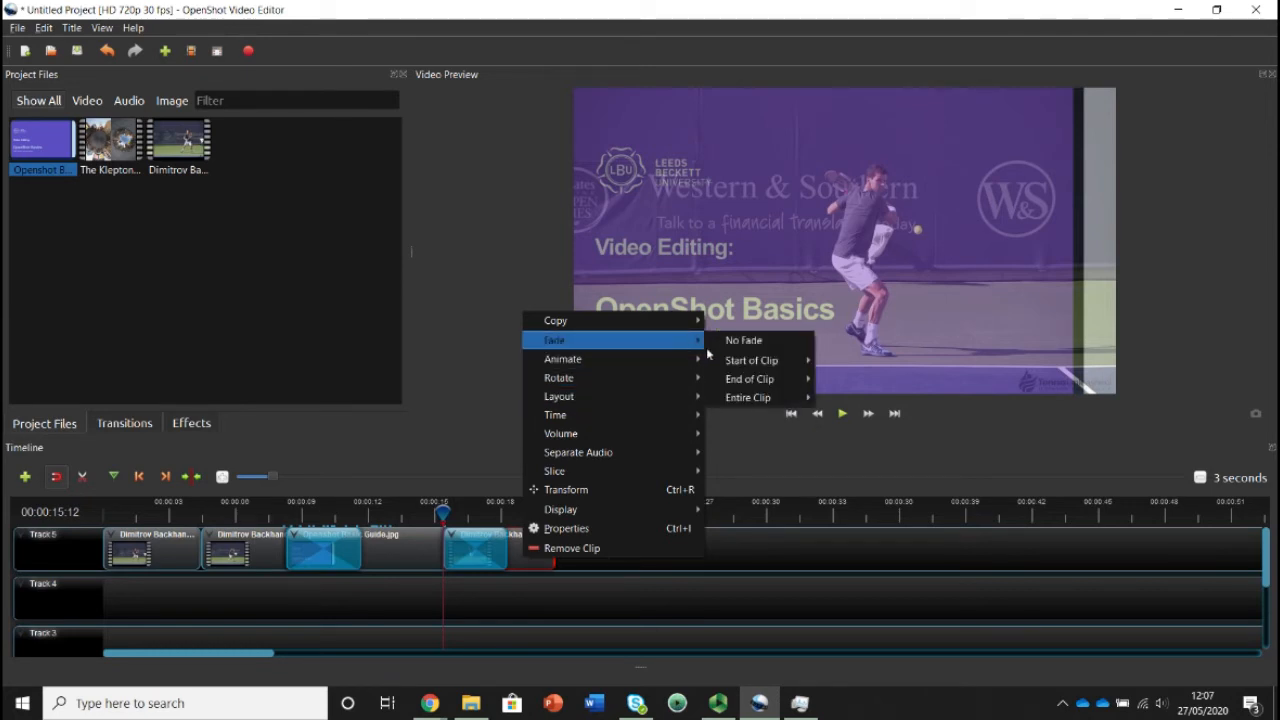
mouse_move(720, 366)
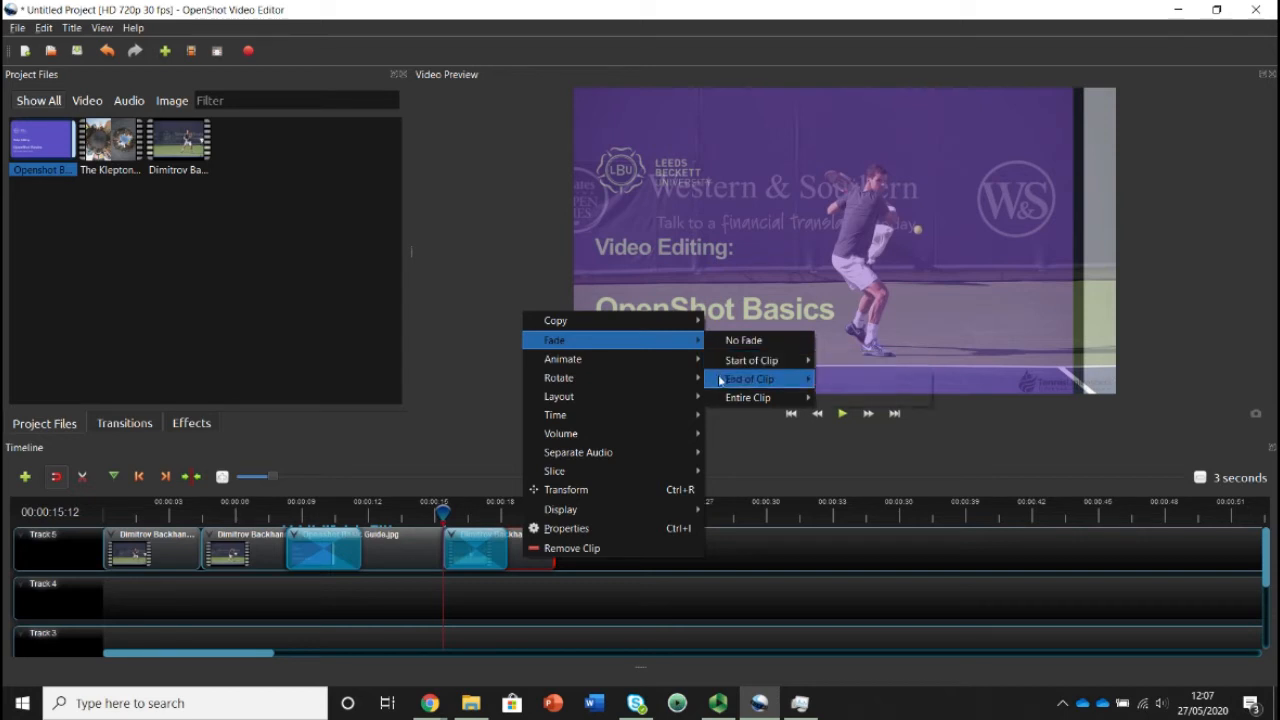
mouse_move(720, 402)
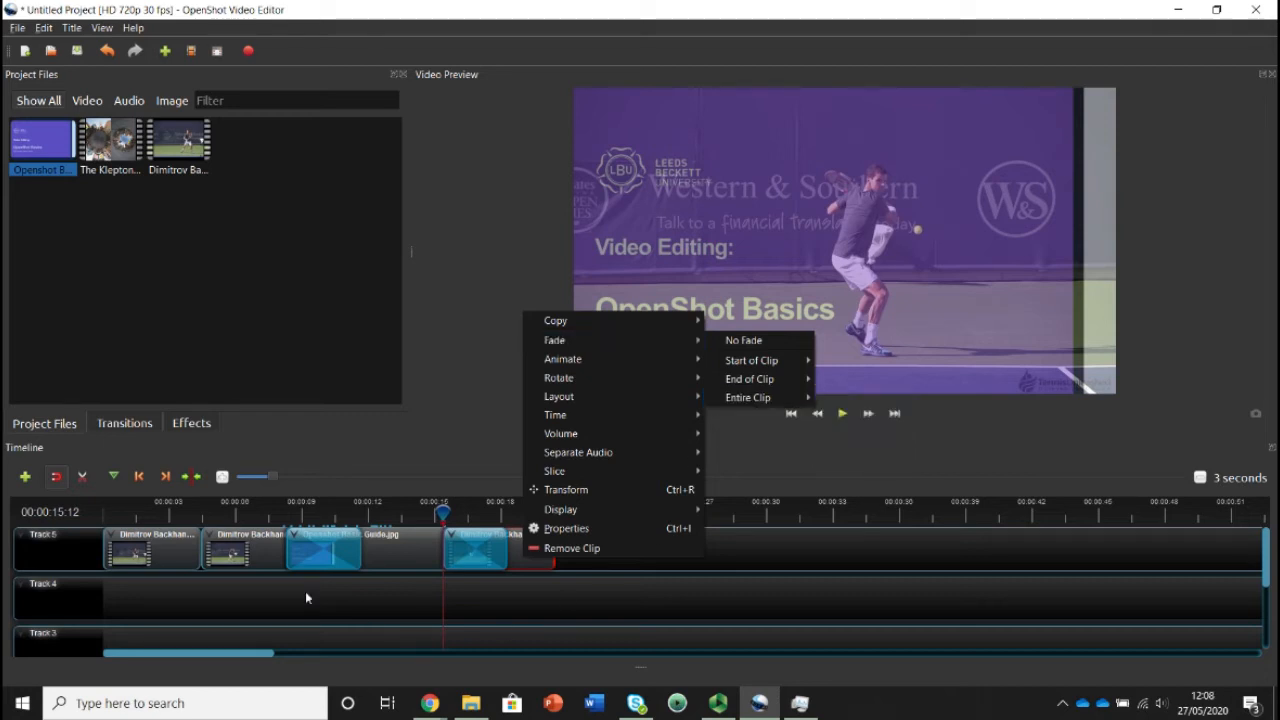
click(227, 597)
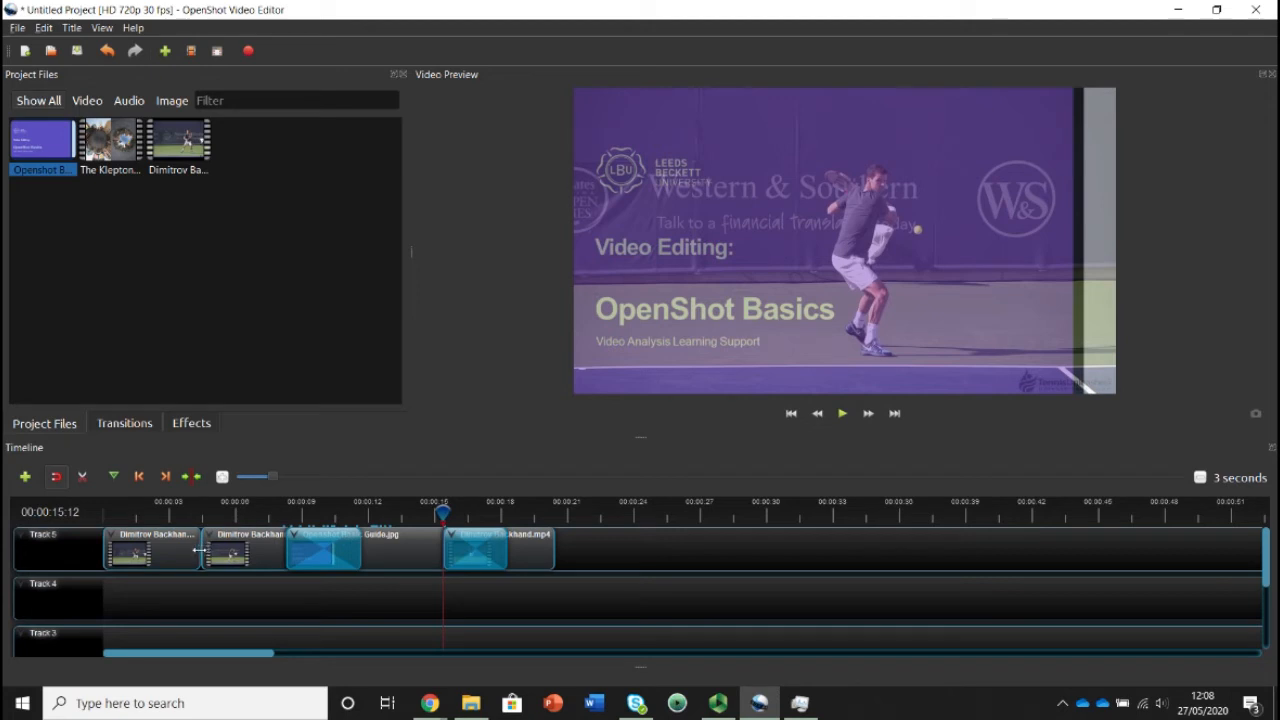
Step: Set the volume of the first video segment on Track 5 to Level 0% for the entire clip
right_click(148, 552)
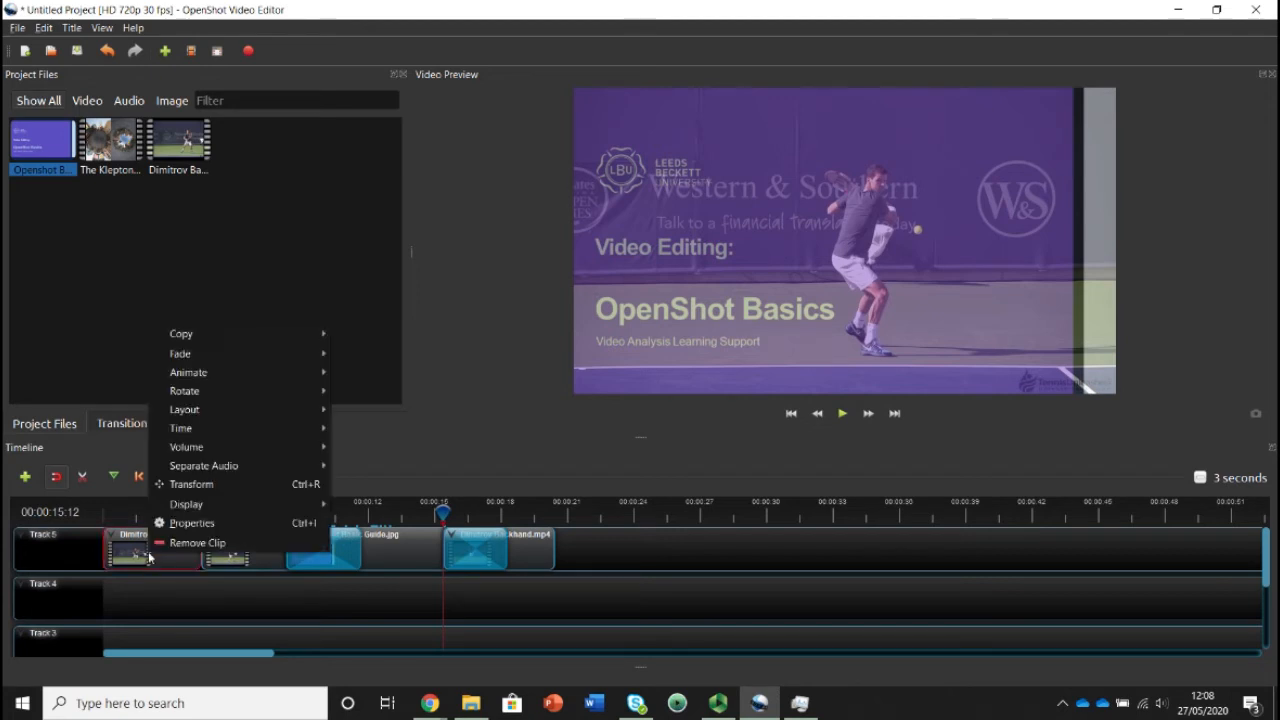
mouse_move(219, 456)
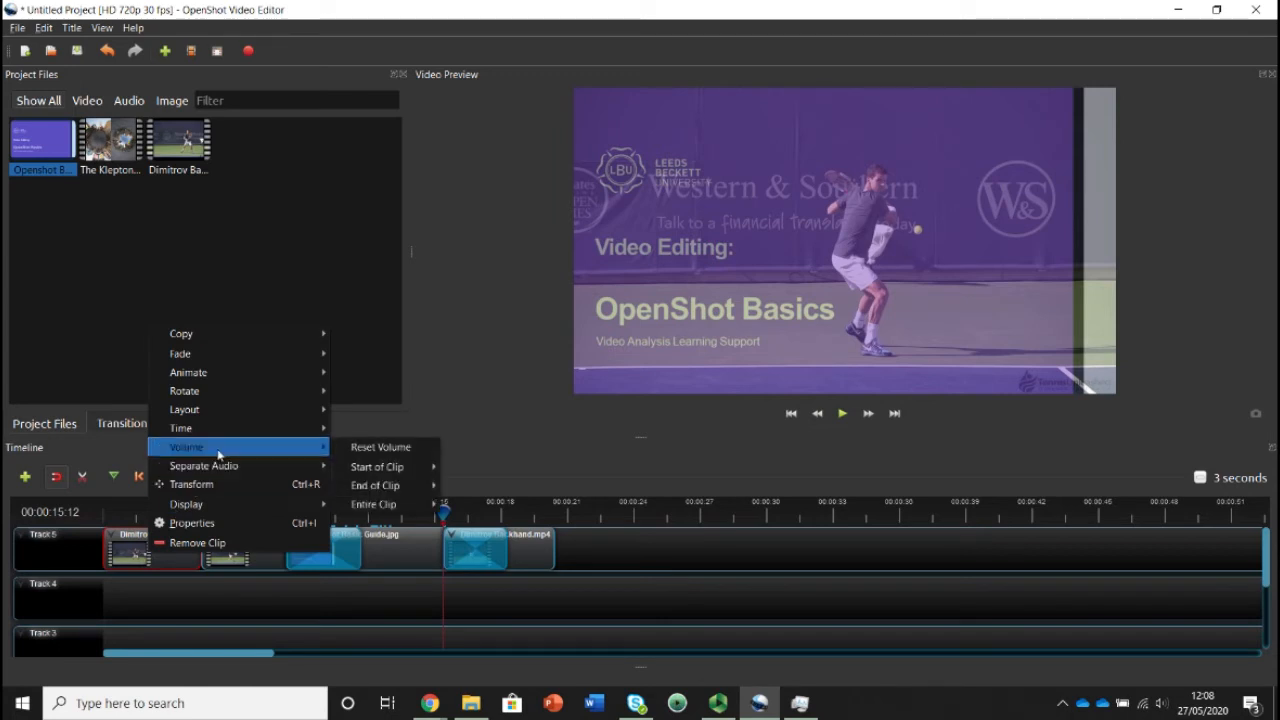
mouse_move(362, 490)
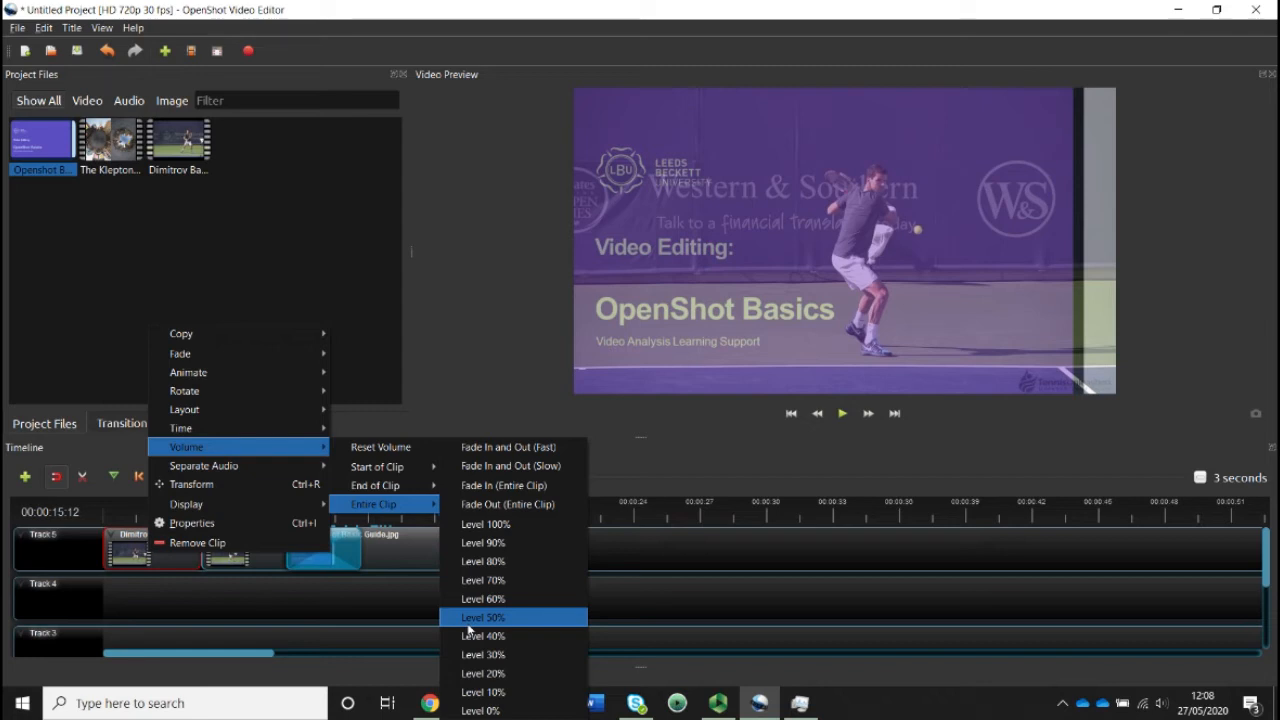
click(478, 711)
mouse_move(478, 708)
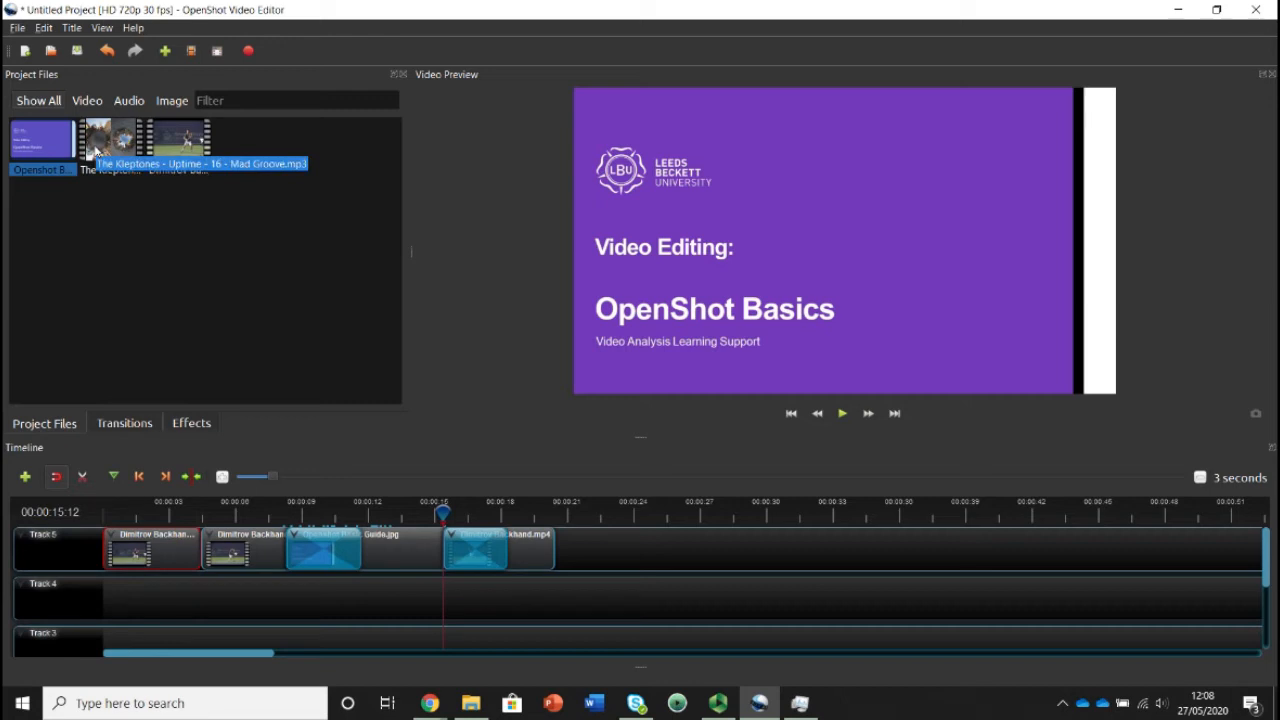
Step: Add The Kleptones - Uptime - 16 - Mad Groove.mp3 at the start of Track 4
drag(100, 148, 93, 597)
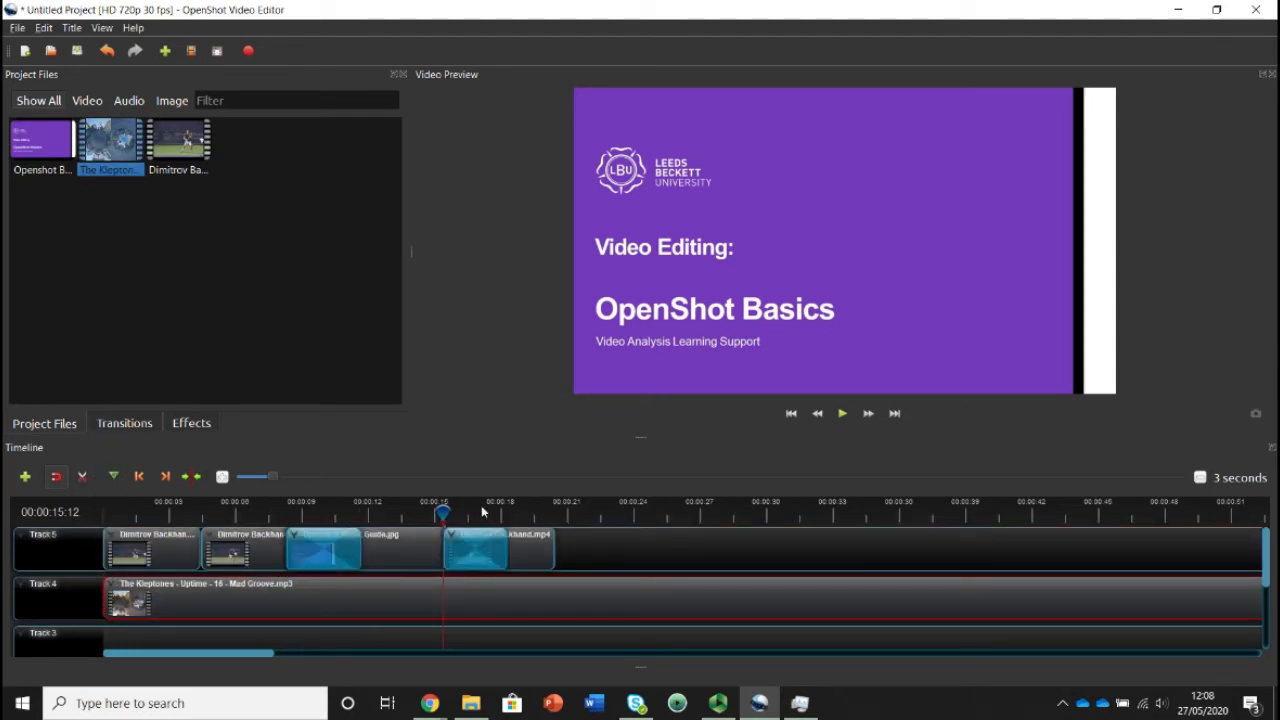
drag(440, 513, 382, 526)
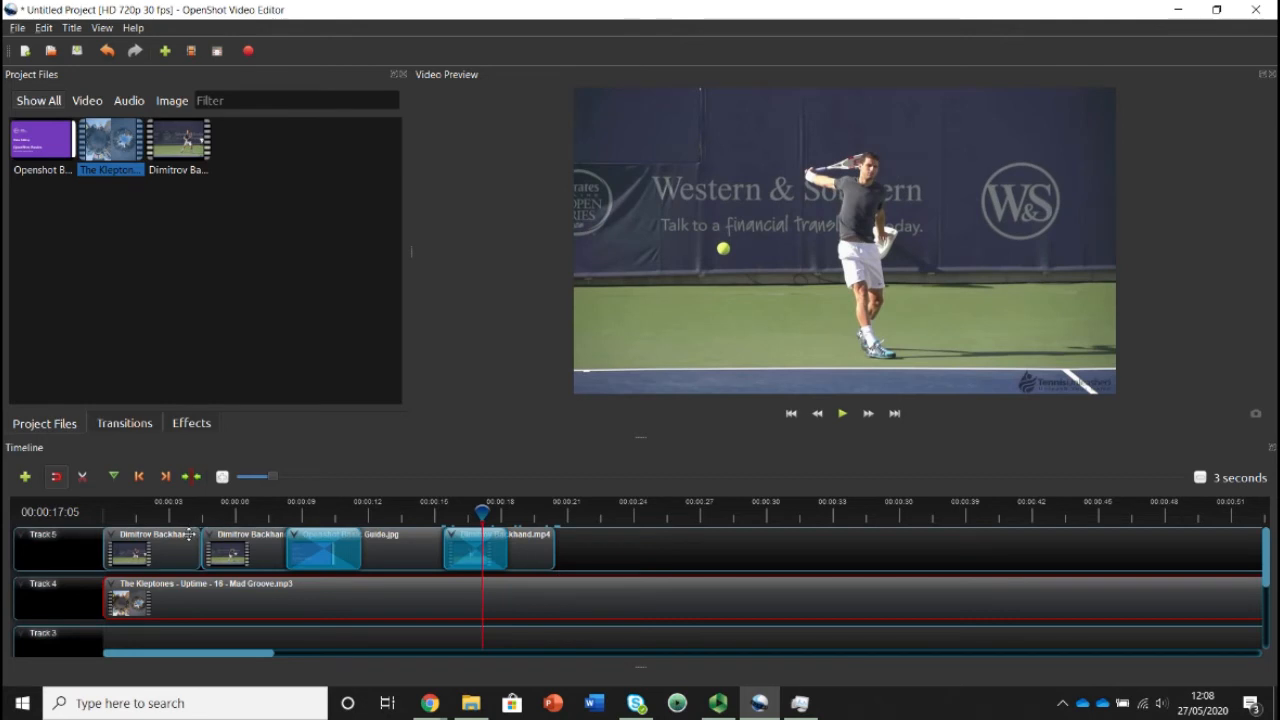
Step: Slice the music at 00:00:20:13, the end of the last video segment, keeping the right side, and move the remainder to the start of Track 4
click(494, 513)
drag(494, 513, 554, 512)
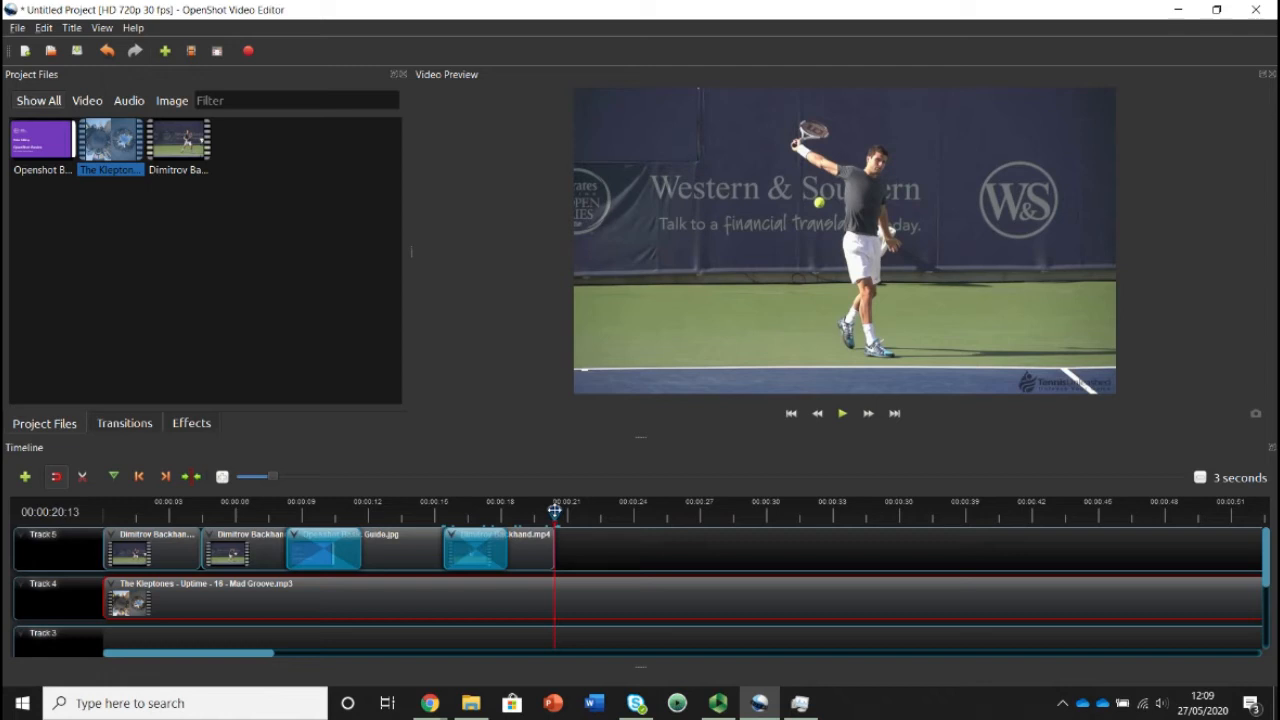
right_click(555, 598)
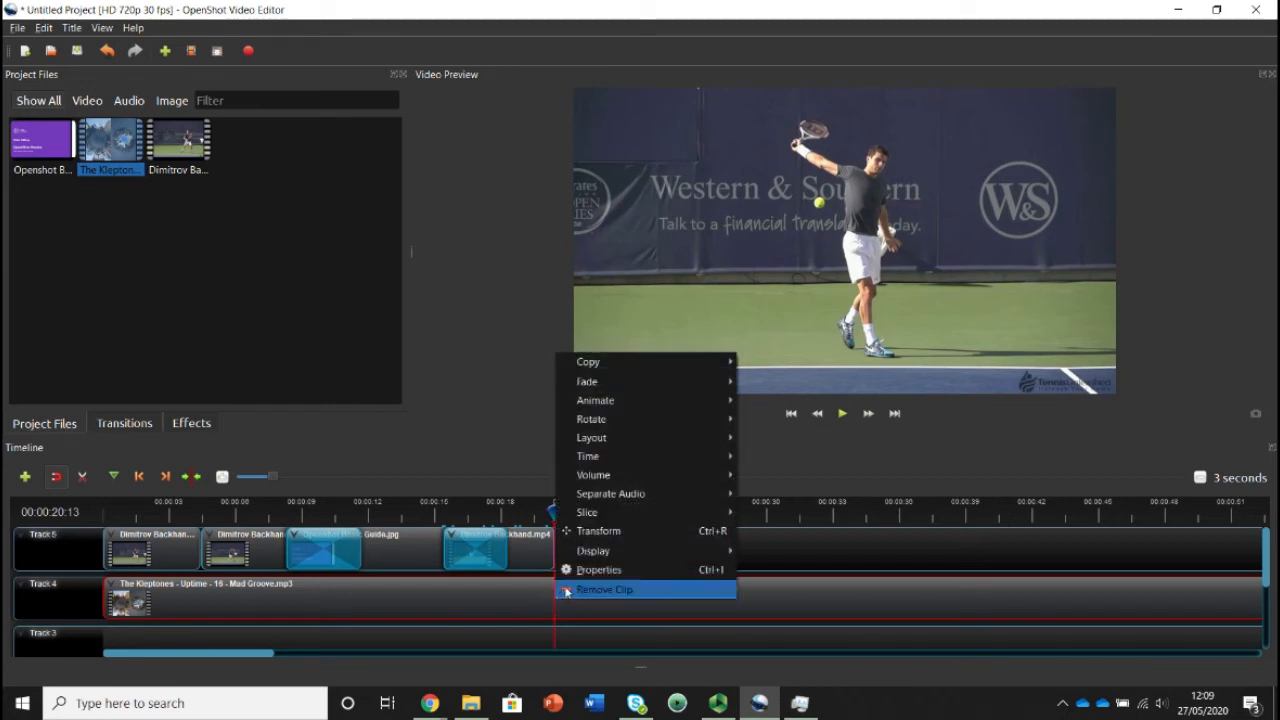
mouse_move(632, 519)
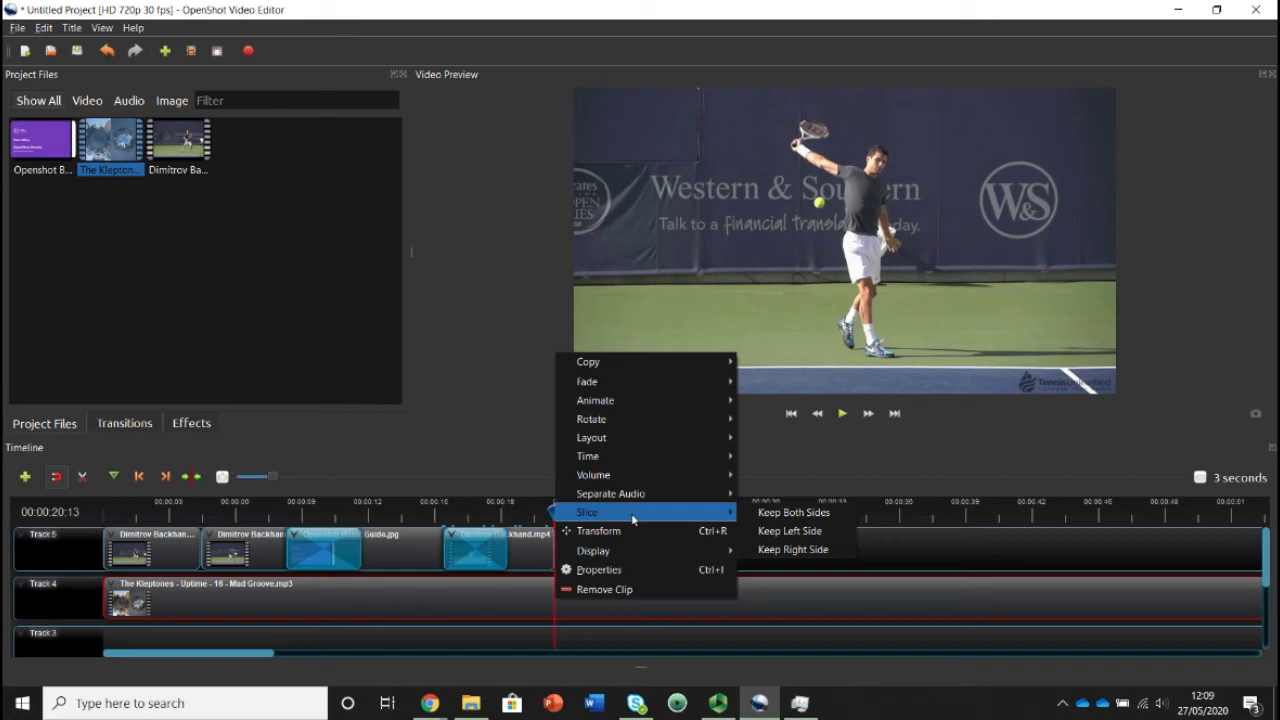
click(803, 550)
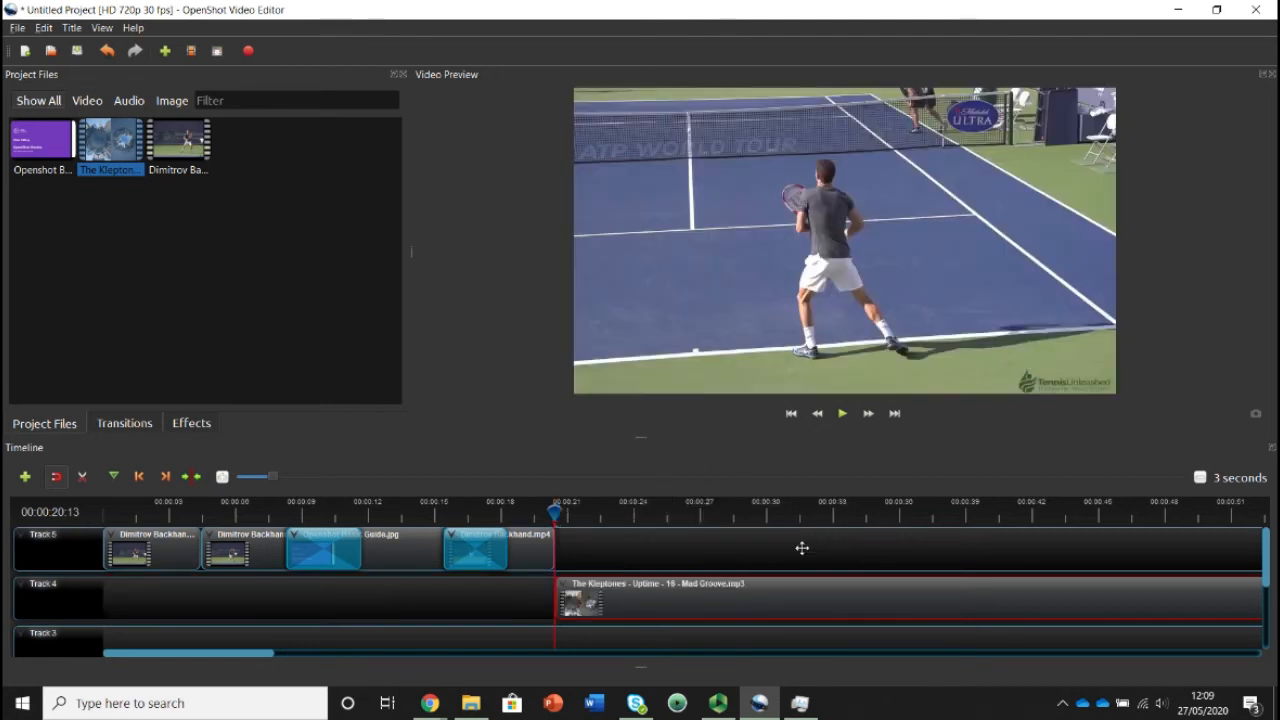
drag(779, 618, 343, 591)
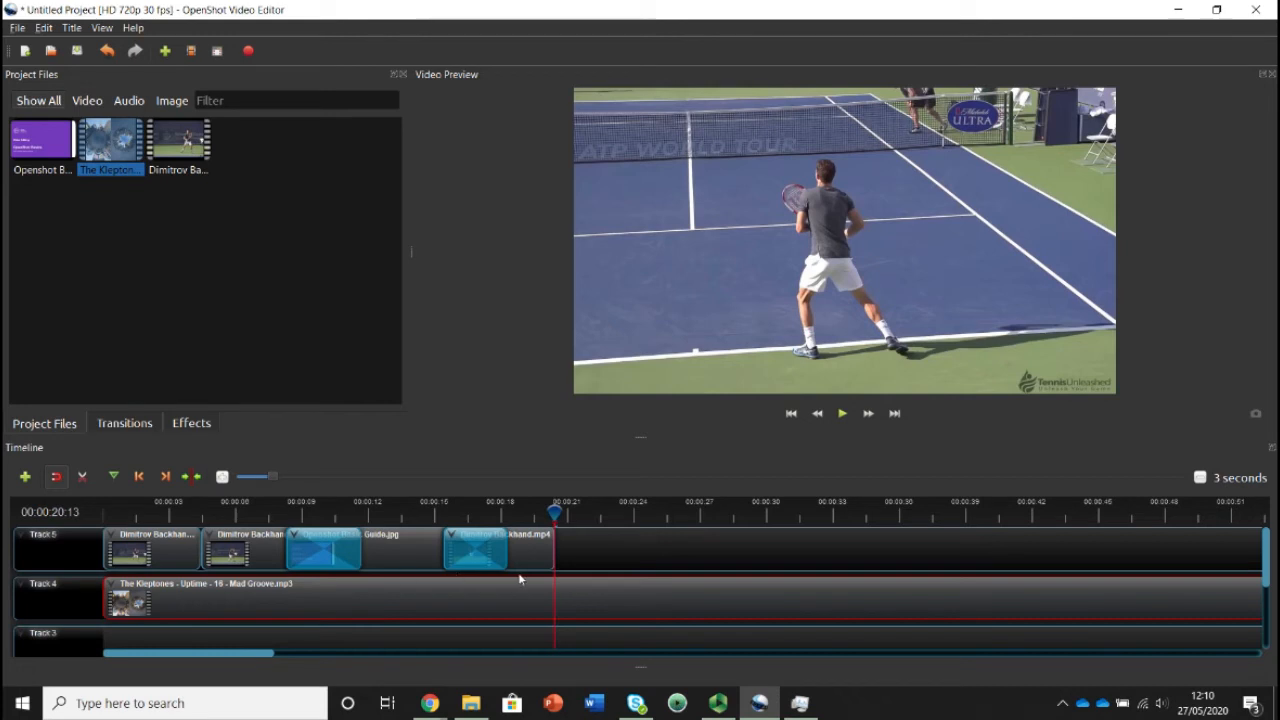
Step: Slice the repositioned music on Track 4 at the end of the last video segment, keeping the left side
right_click(555, 597)
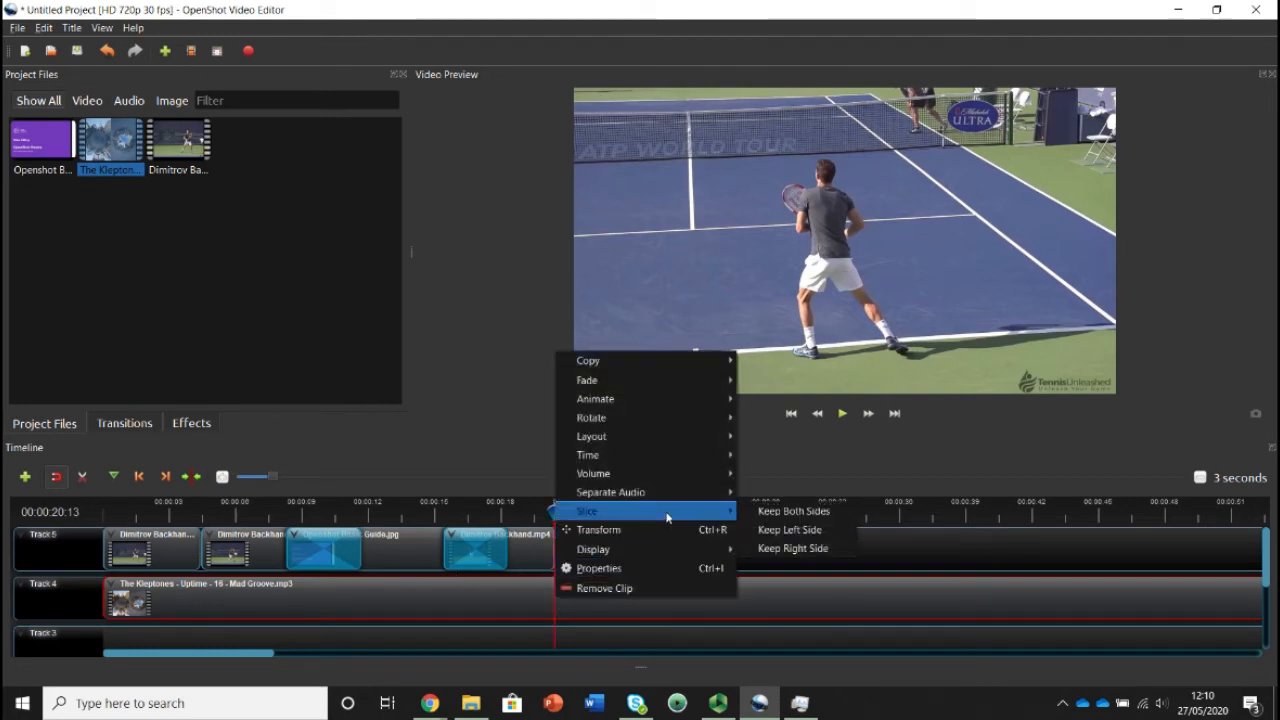
click(838, 534)
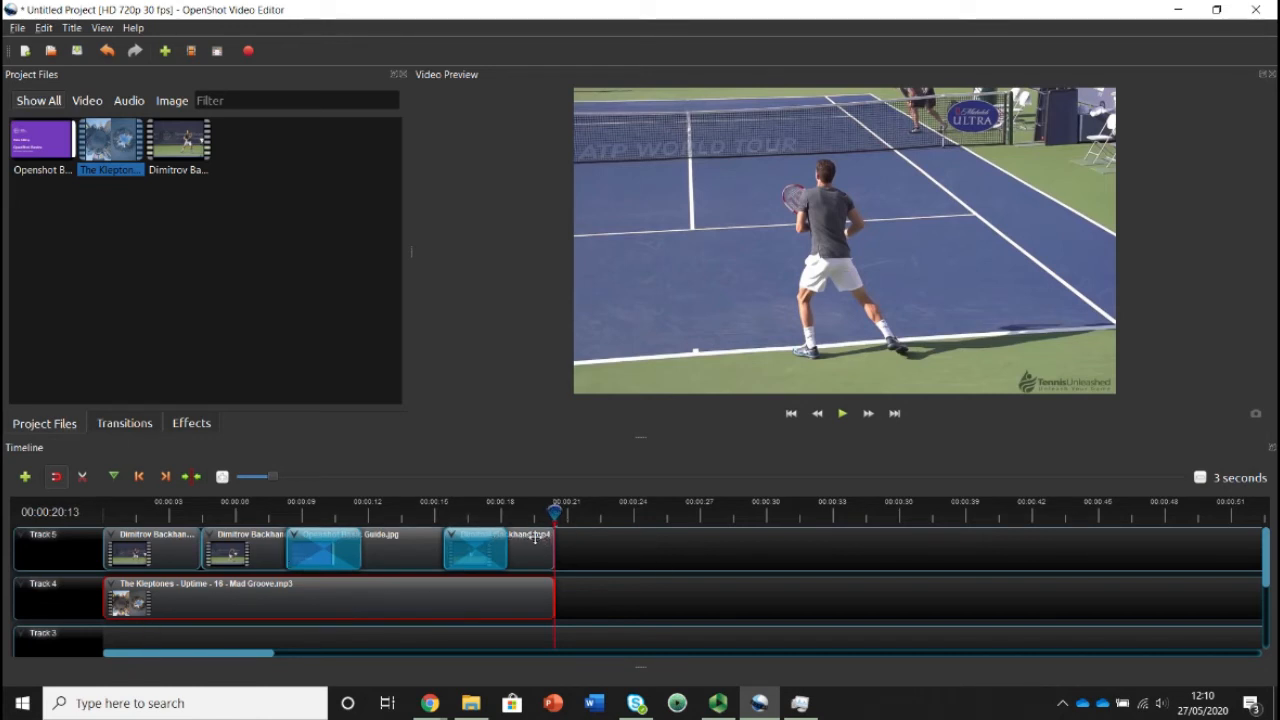
Step: Slice the music on Track 4 at 00:00:04:15 and 00:00:08:15, keeping both sides at each cut
drag(557, 512, 202, 513)
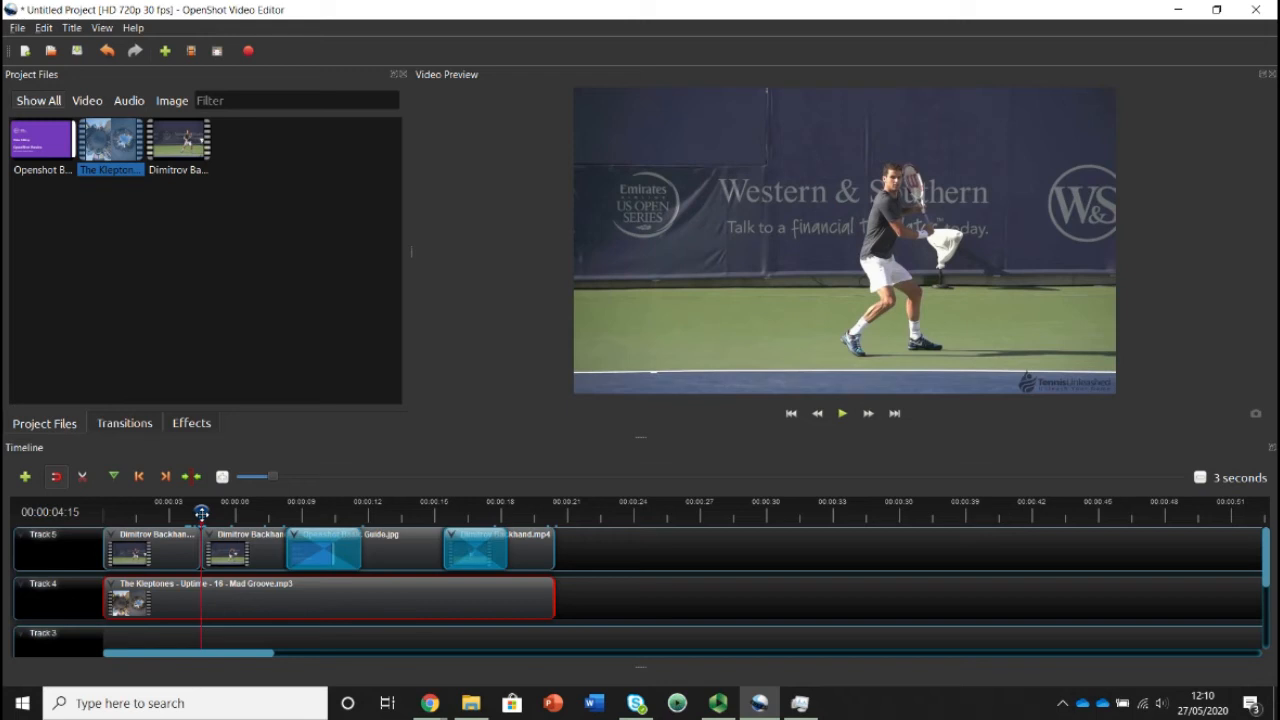
right_click(205, 604)
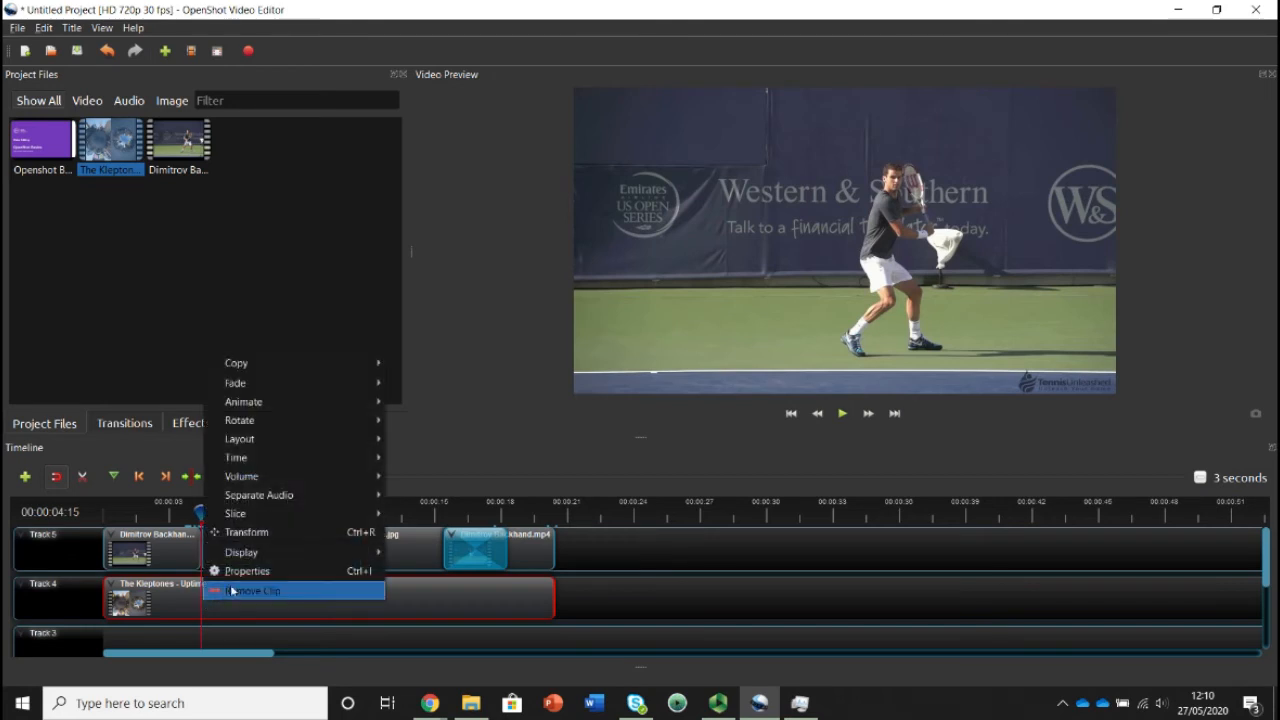
mouse_move(370, 520)
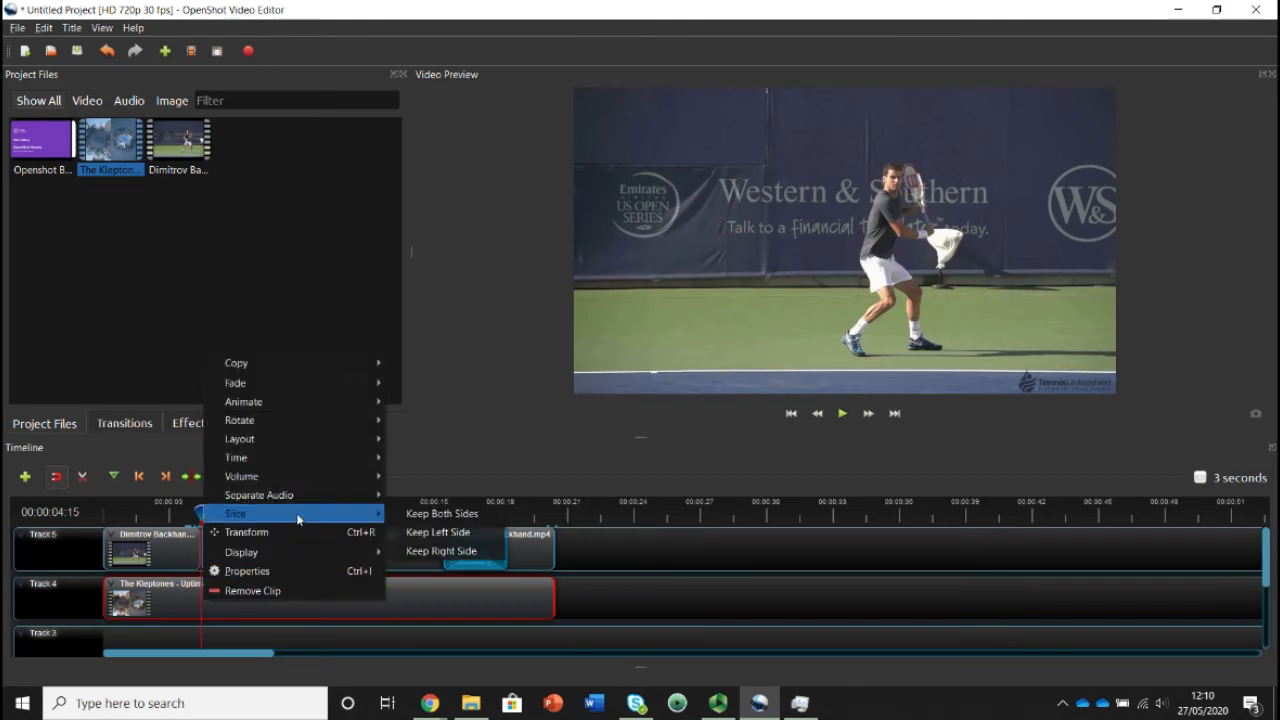
click(442, 513)
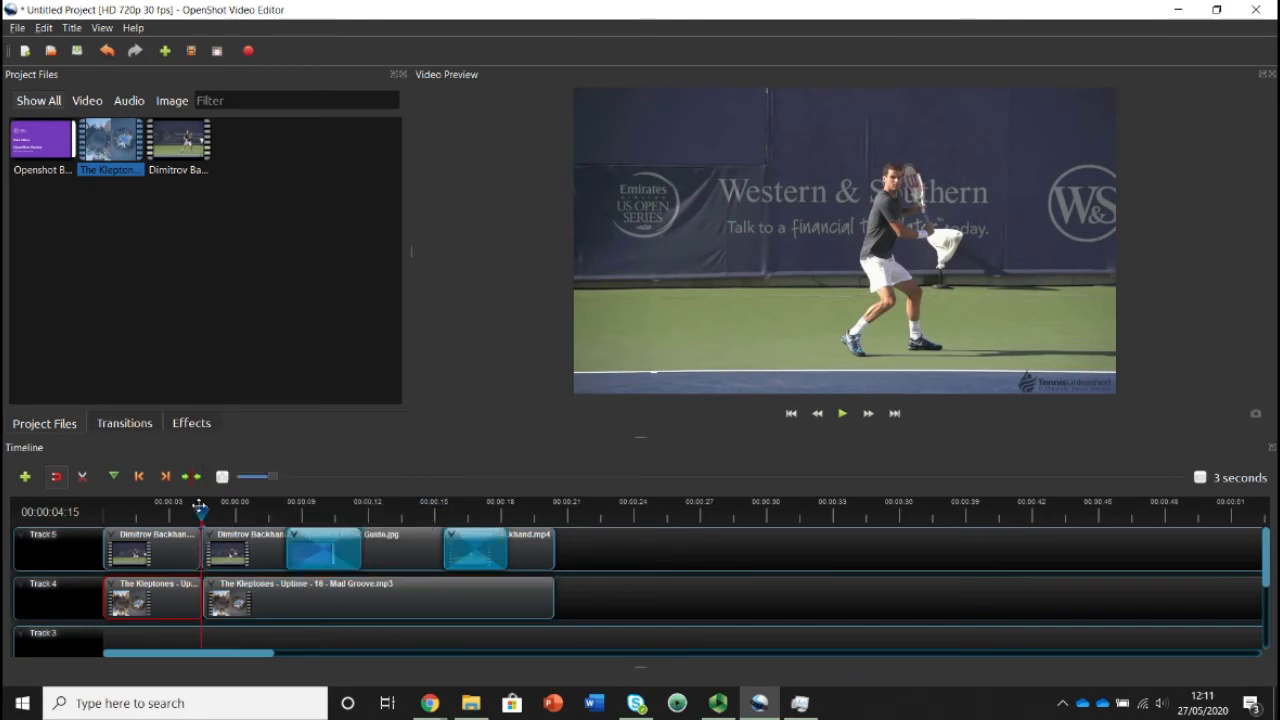
drag(201, 511, 287, 503)
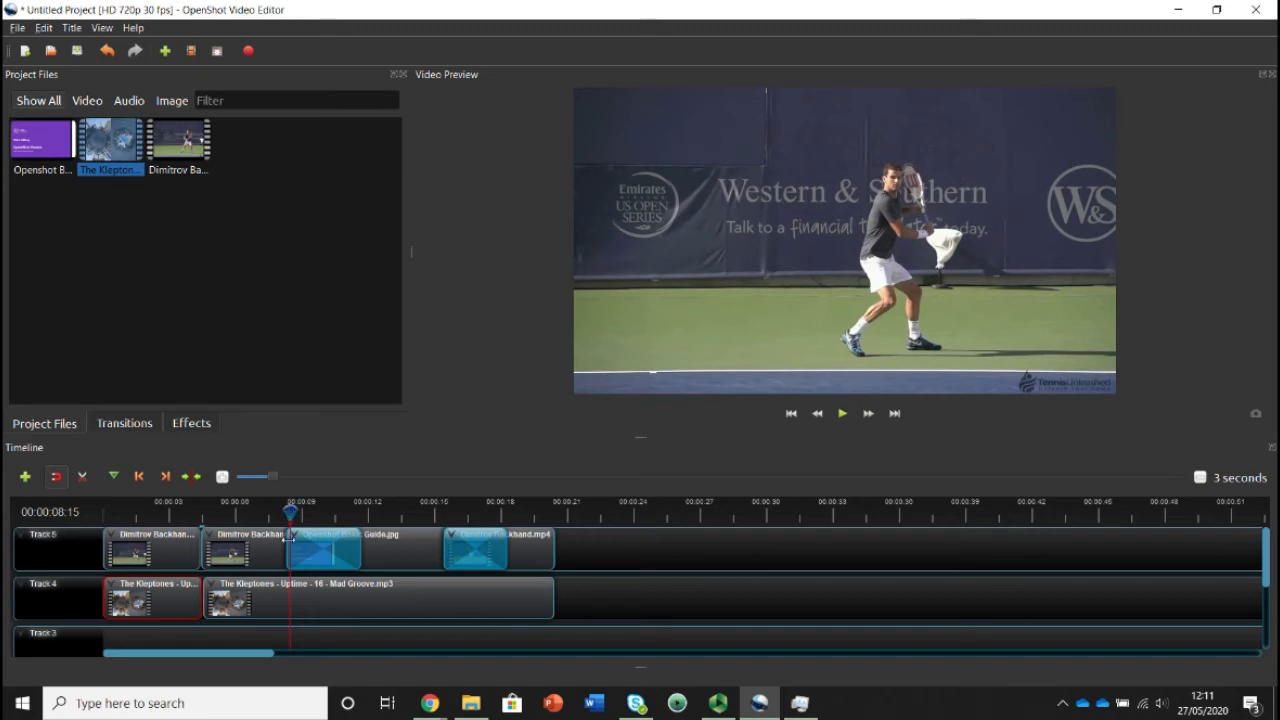
right_click(286, 589)
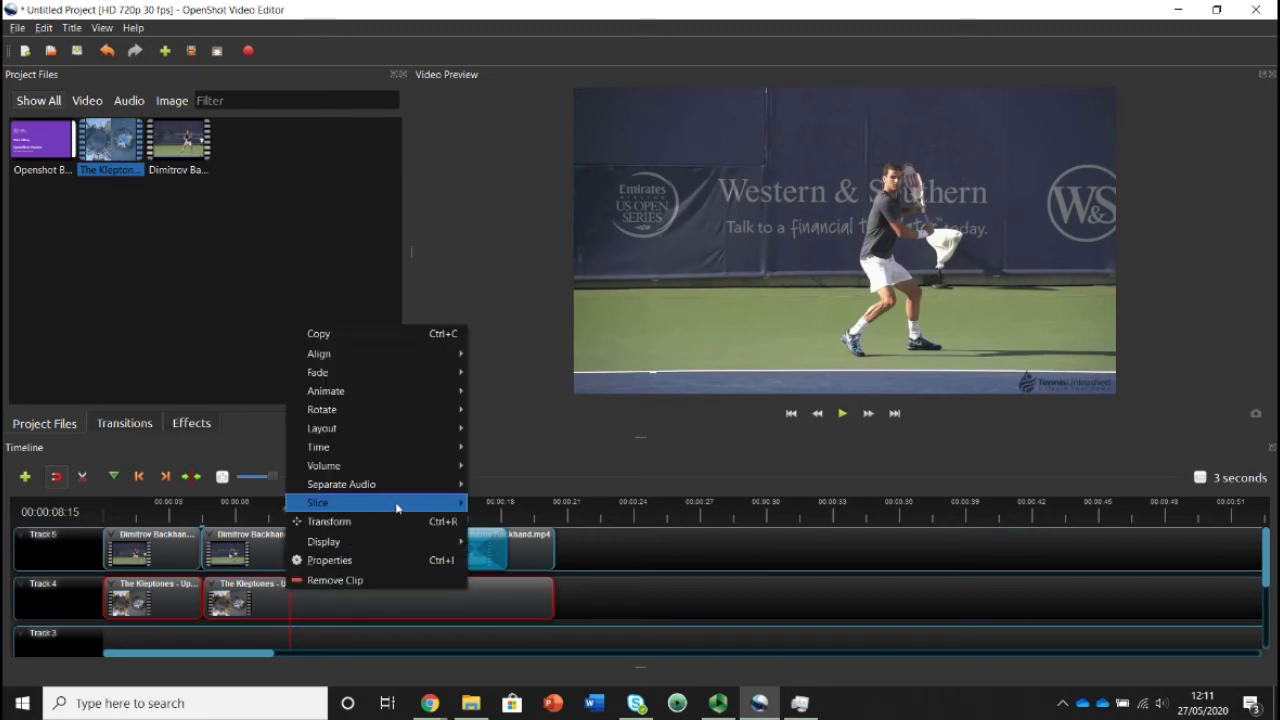
mouse_move(402, 505)
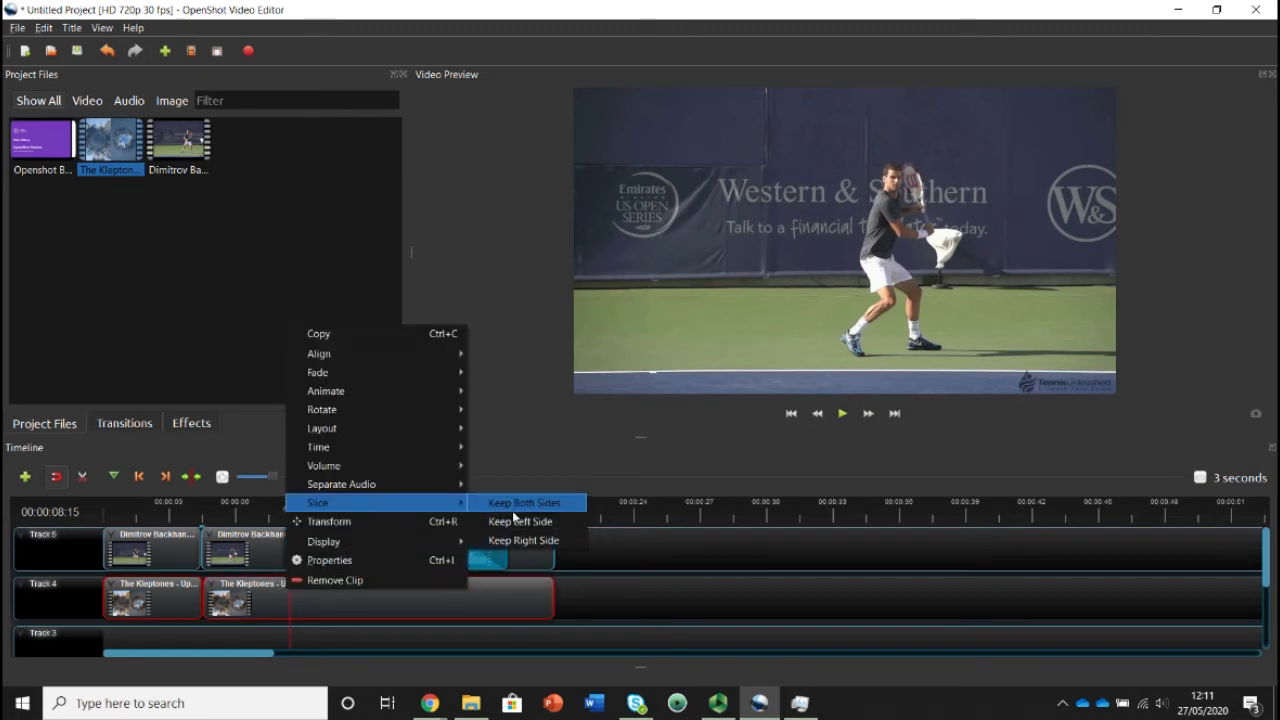
click(514, 503)
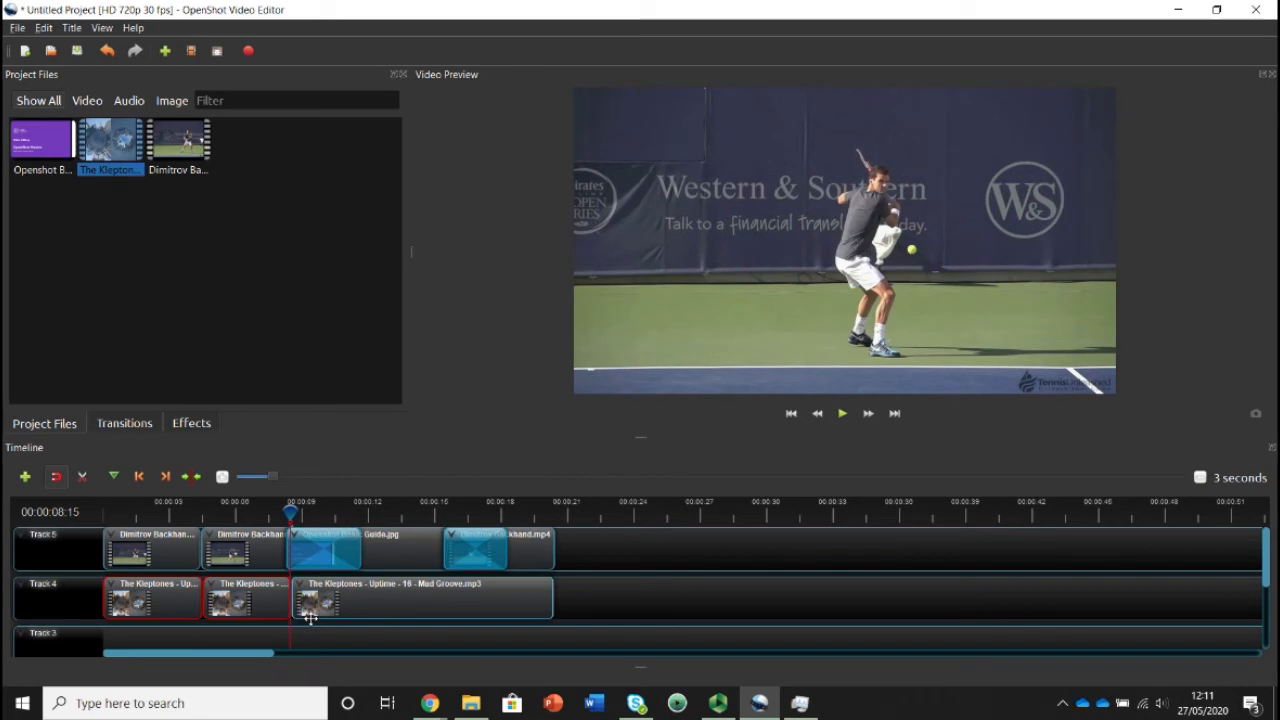
right_click(256, 602)
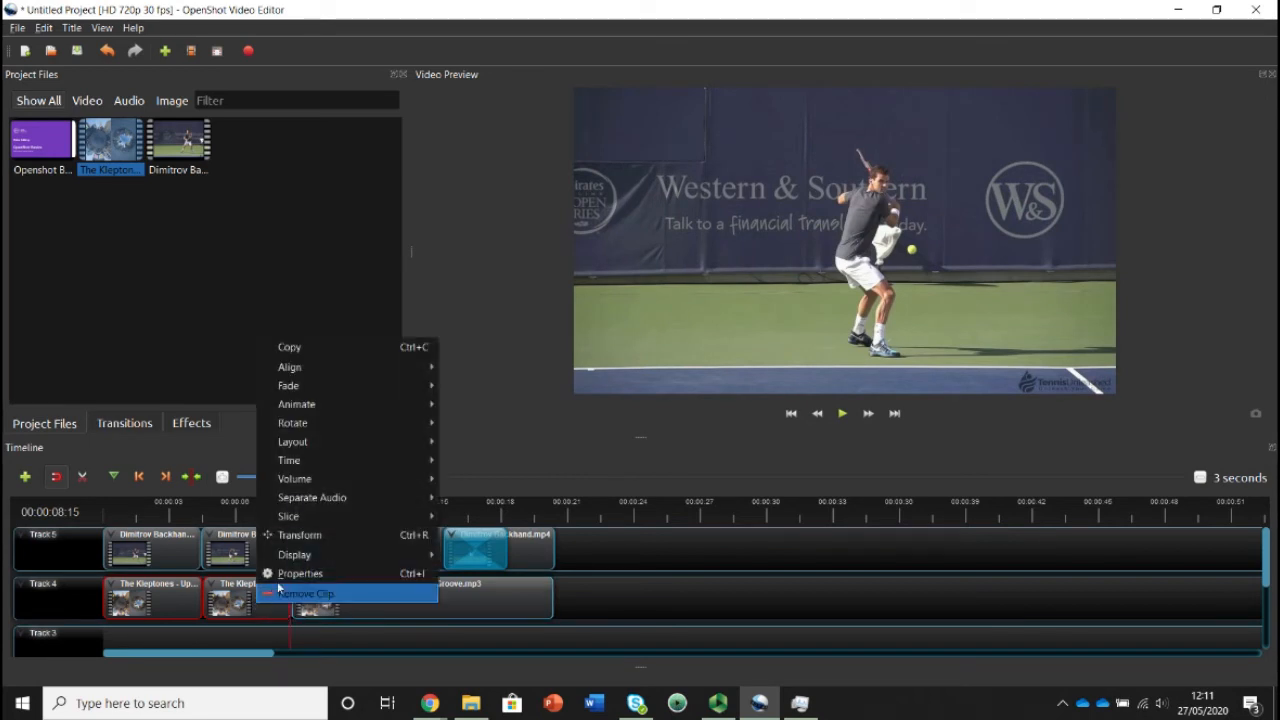
mouse_move(369, 476)
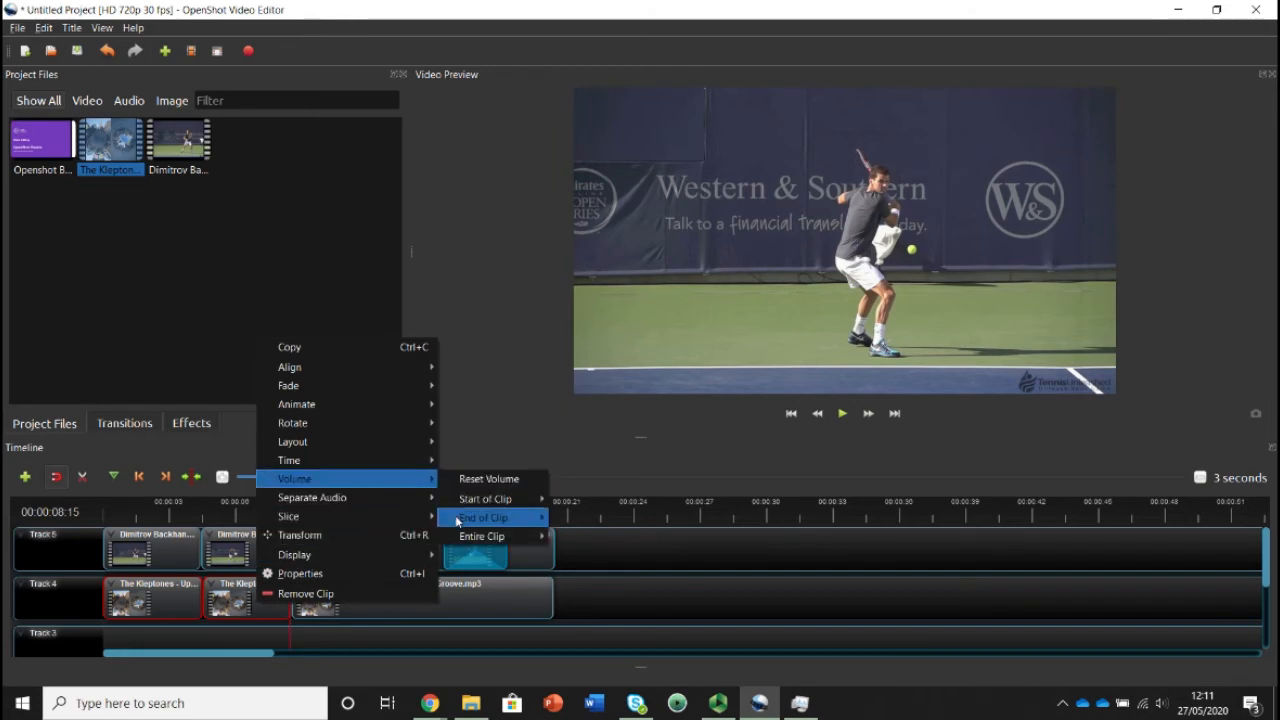
mouse_move(457, 538)
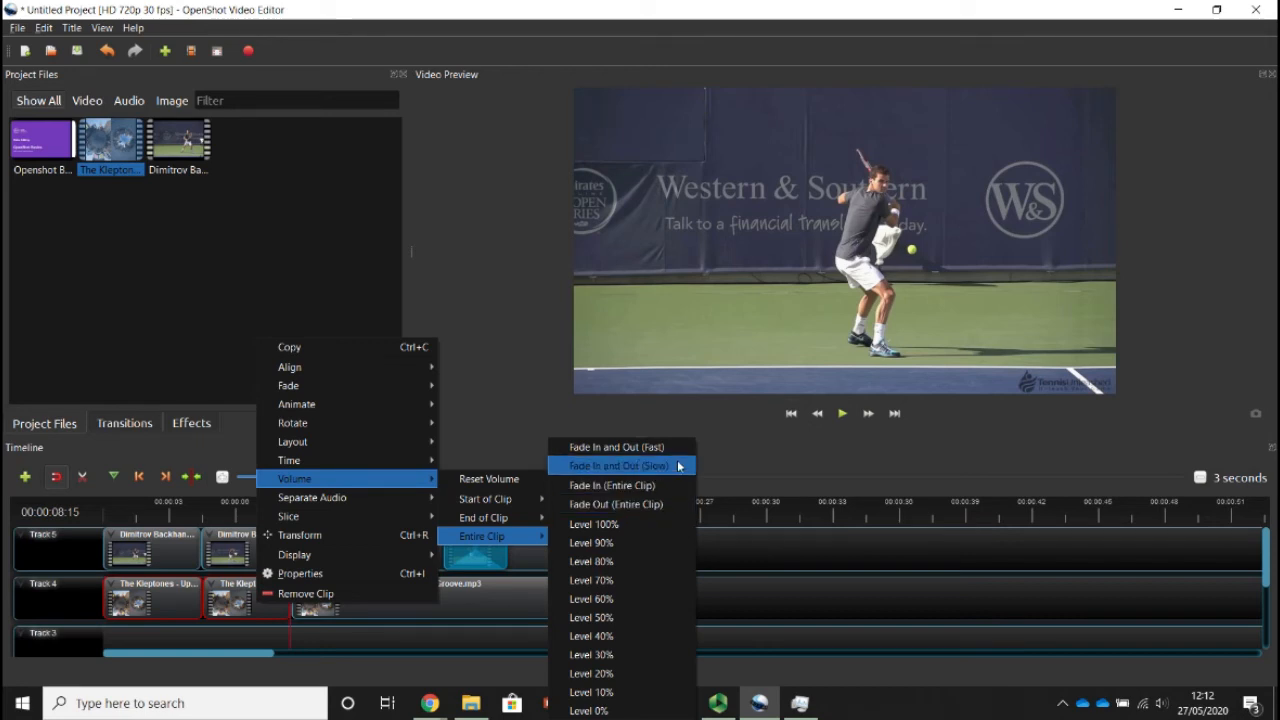
click(152, 605)
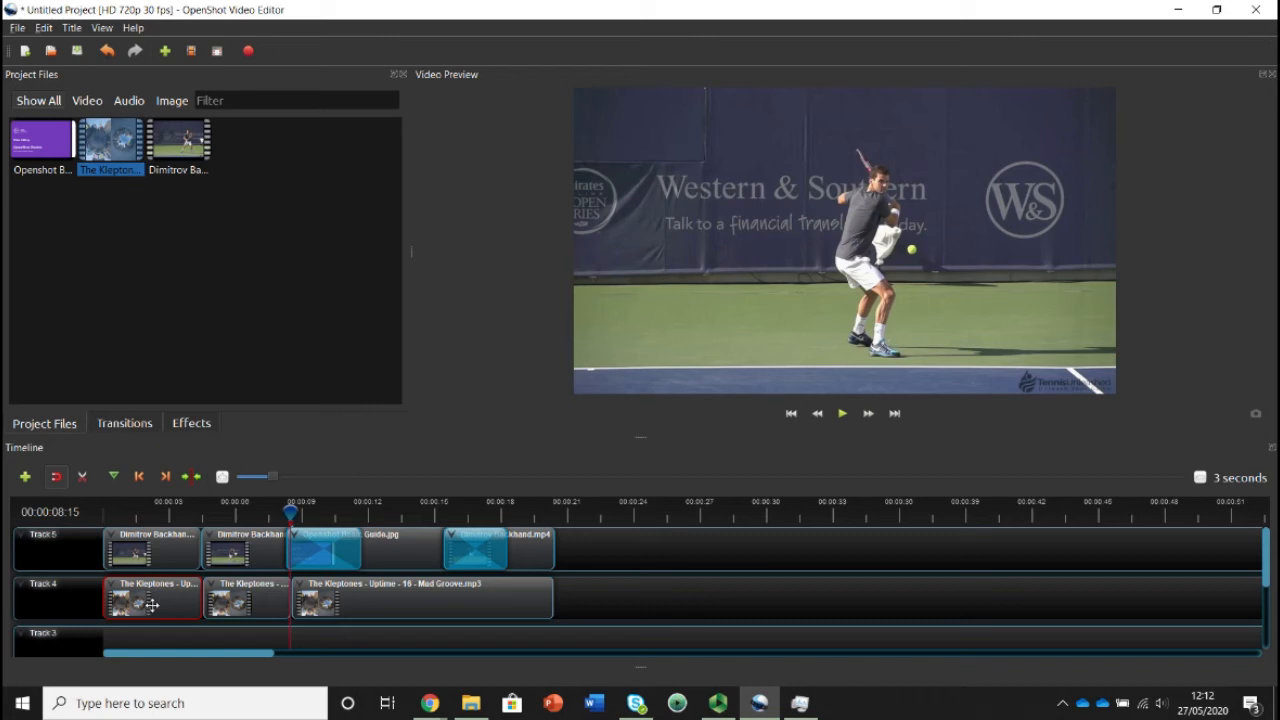
Step: Save the project as tennis in the OpenShot folder on the Desktop, and check the saved files in File Explorer
click(15, 29)
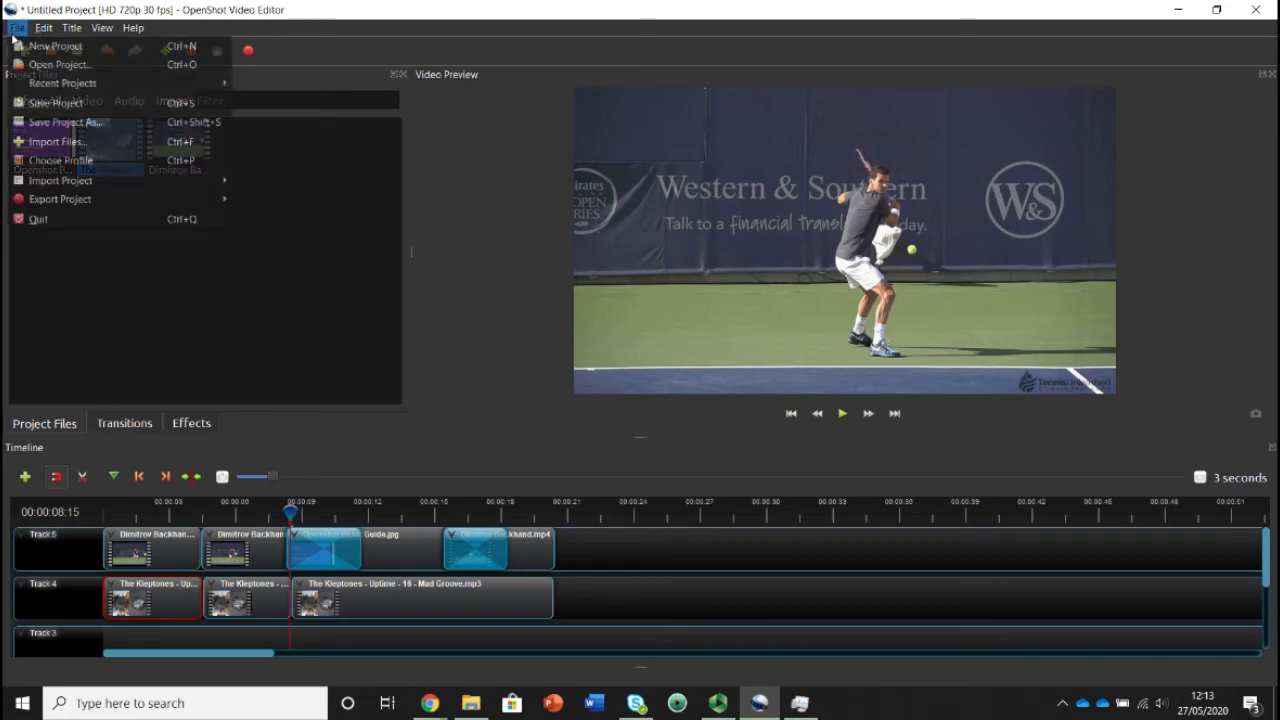
click(45, 121)
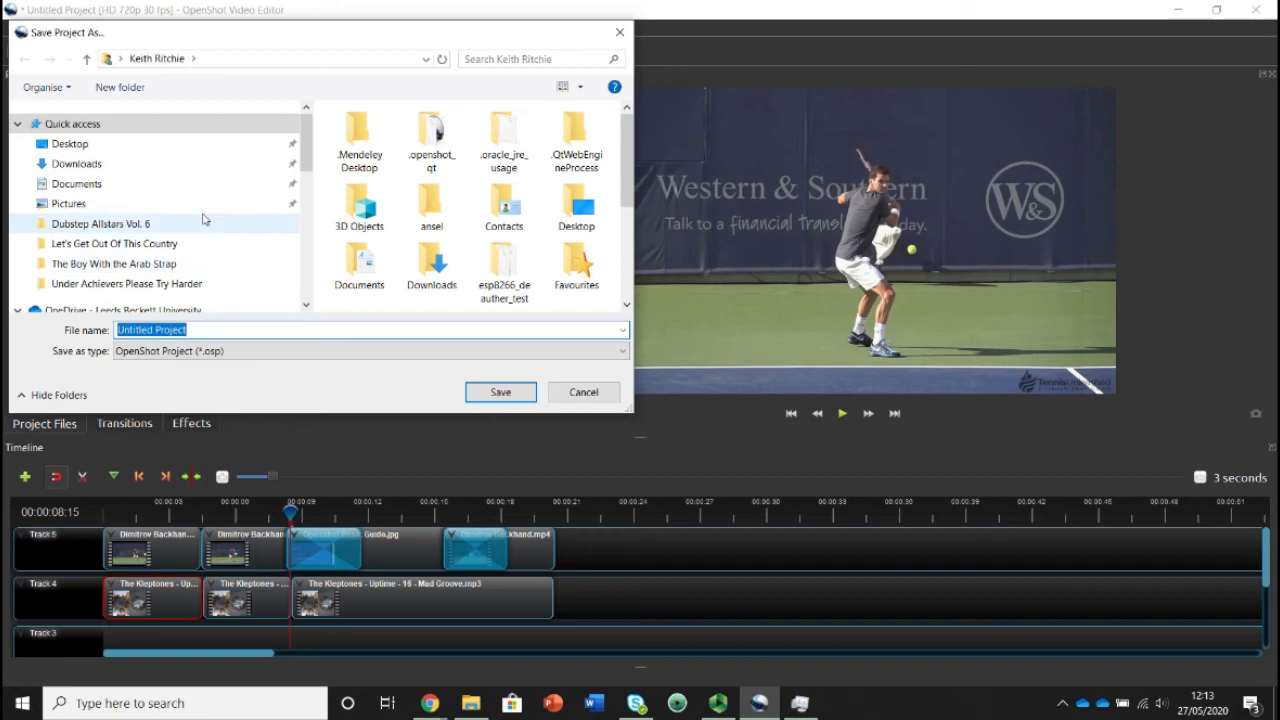
click(67, 143)
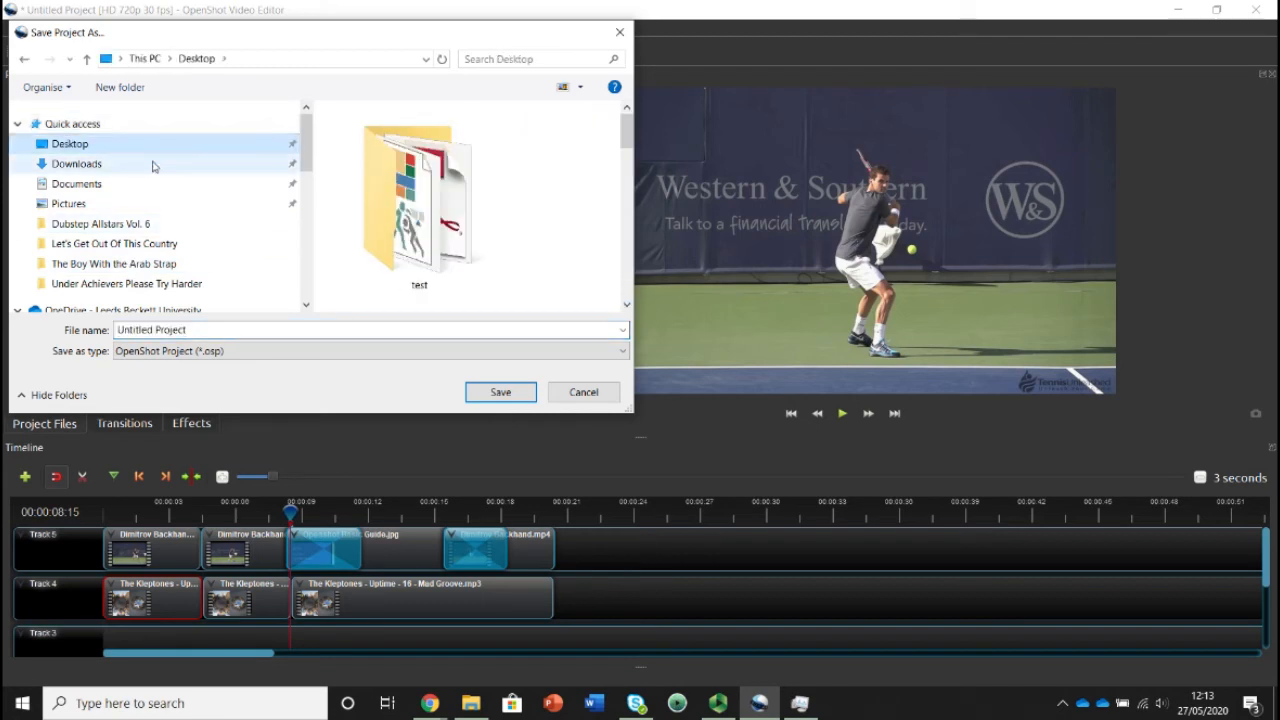
scroll(183, 163, down, 3)
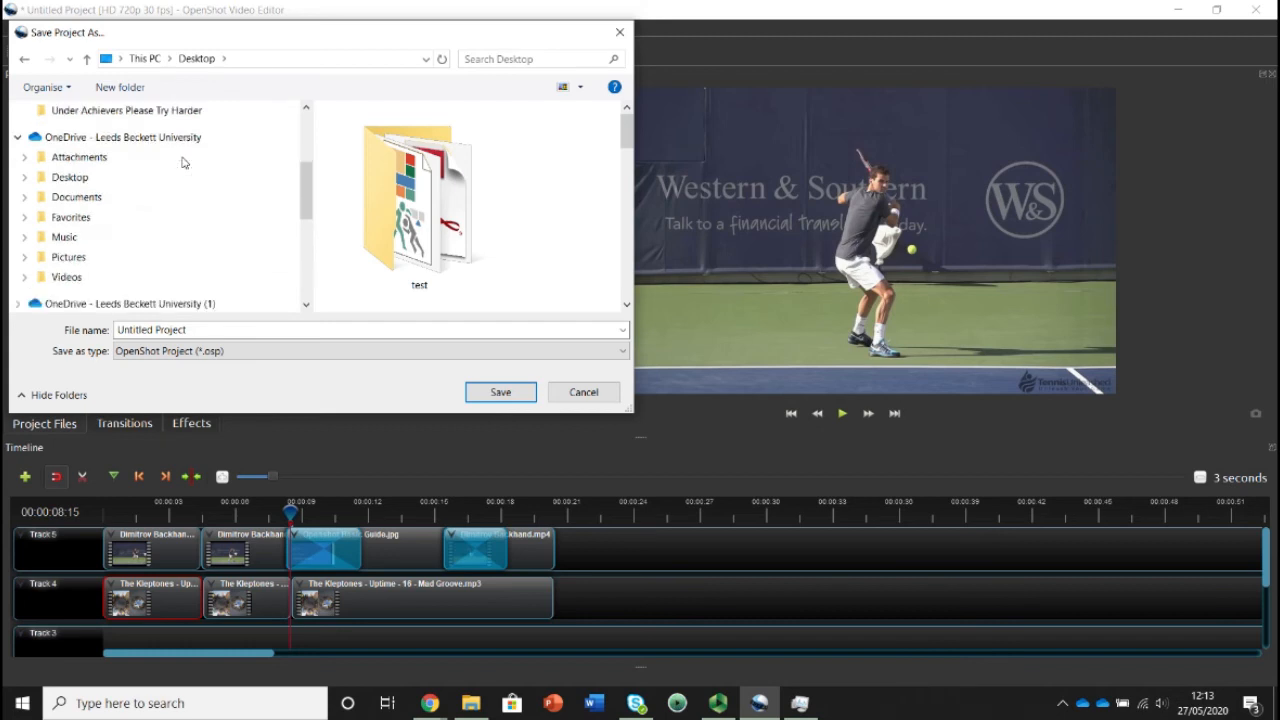
scroll(183, 163, up, 3)
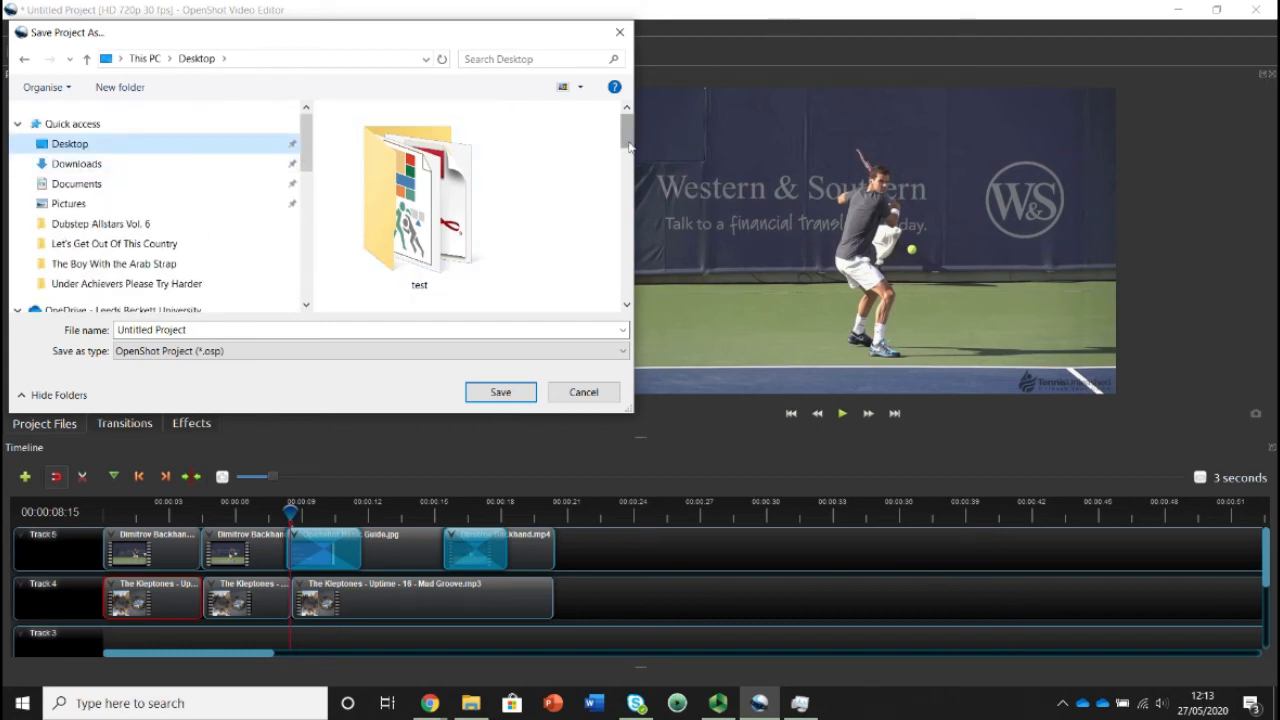
drag(628, 147, 633, 185)
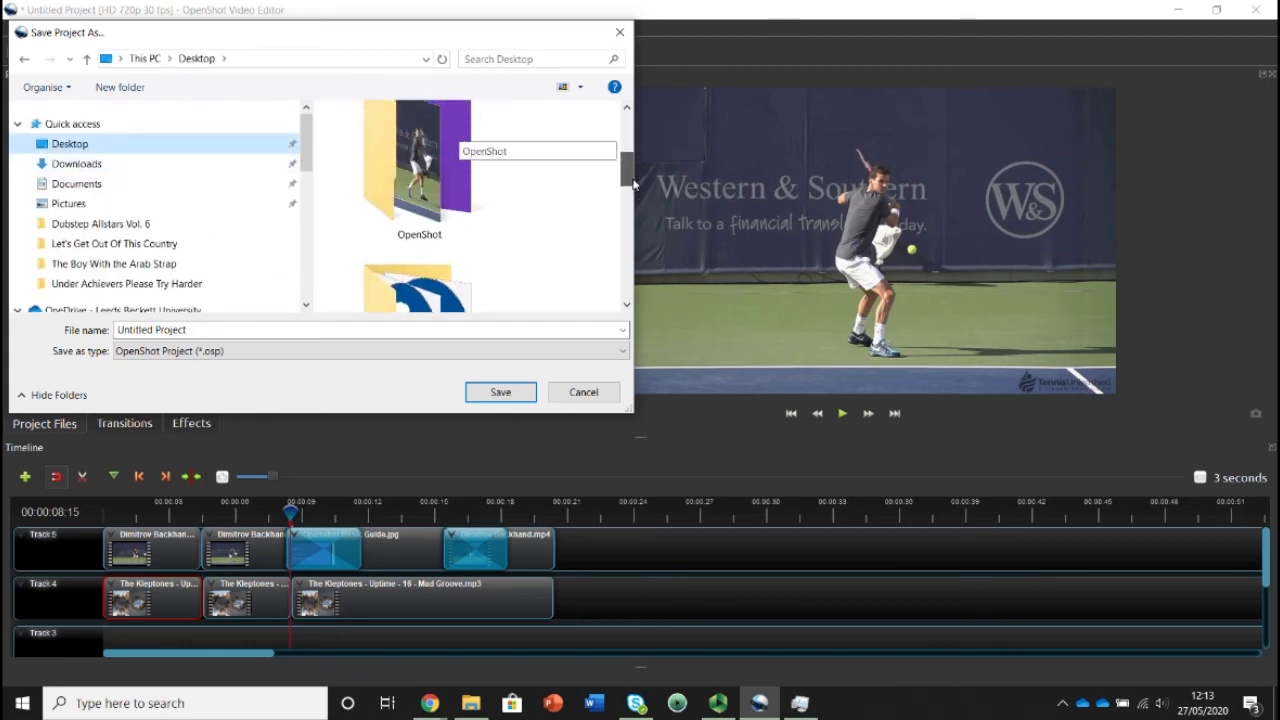
double_click(409, 200)
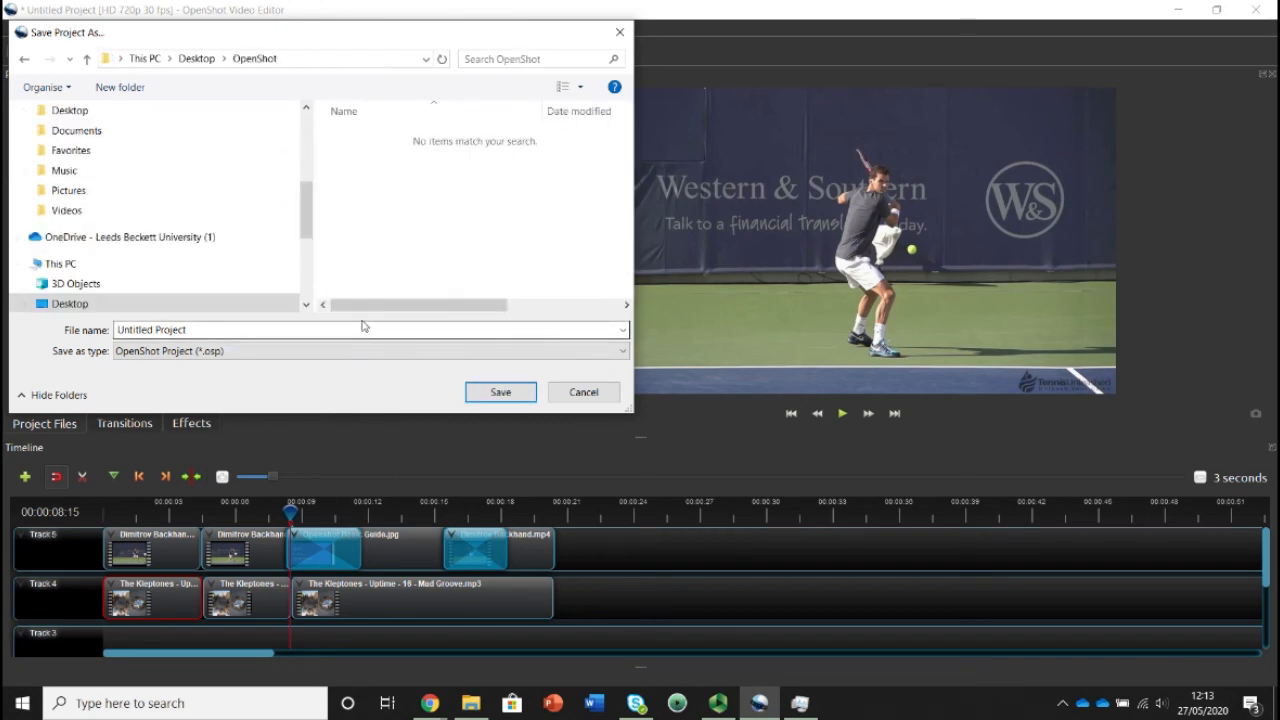
click(278, 329)
key(BackSpace)
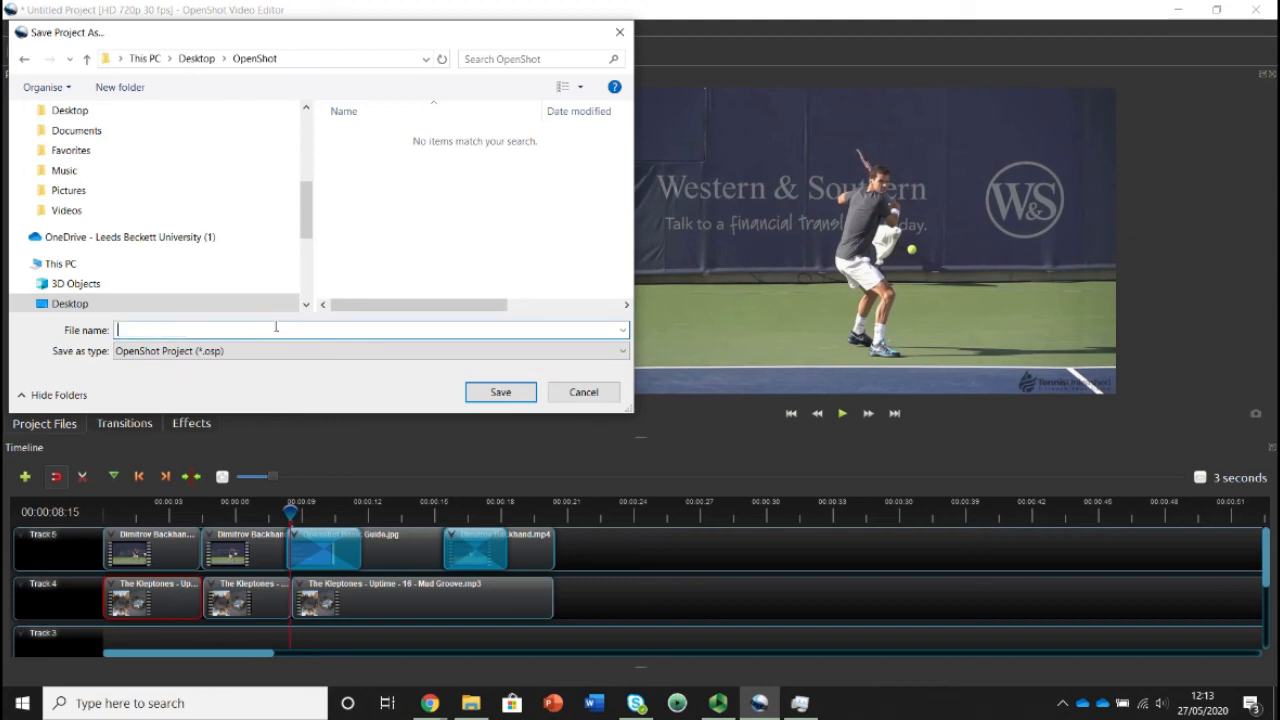
text(tennis)
click(517, 402)
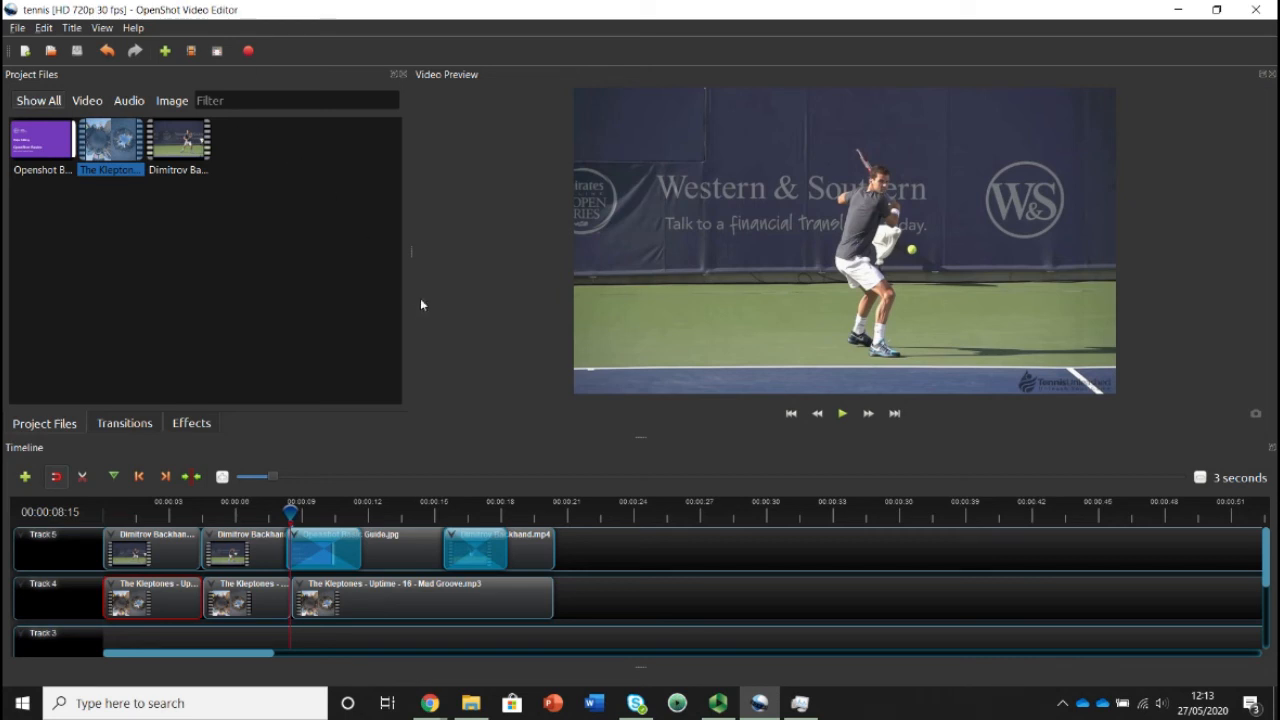
click(470, 703)
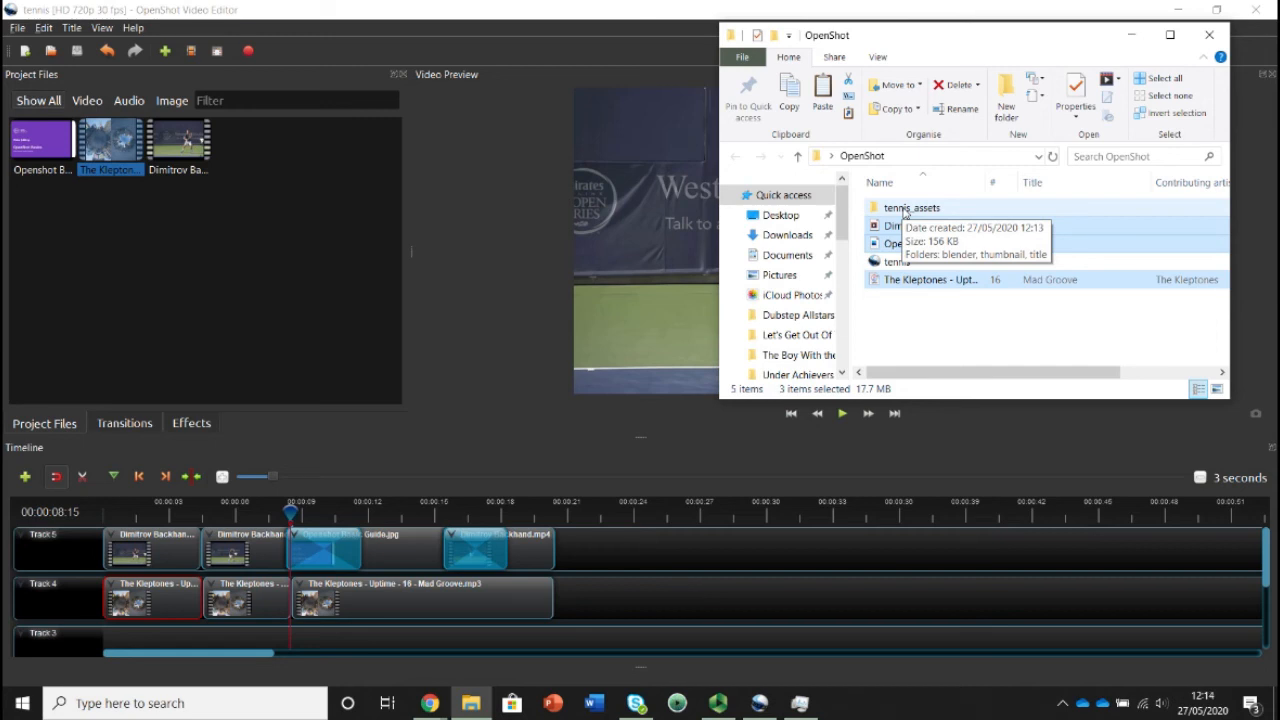
click(351, 295)
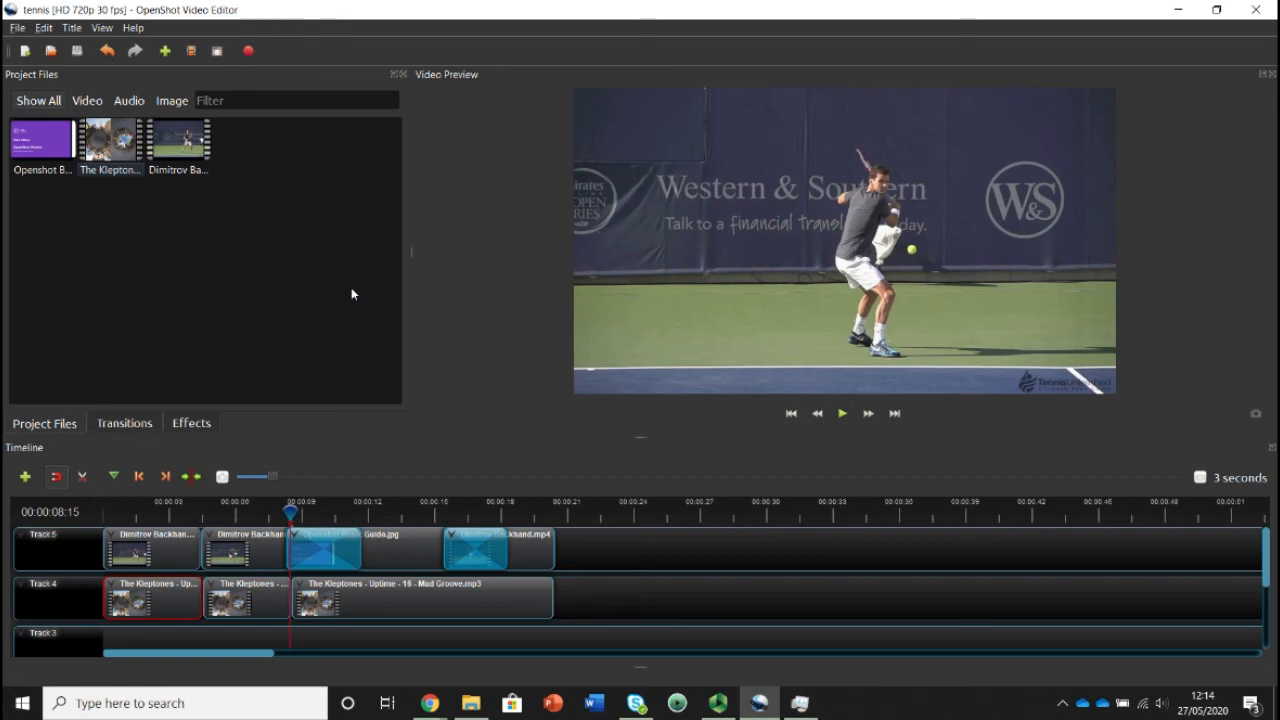
Step: Export the video as tennis to the OpenShot folder in MP4 (h.264), HD 720p 30 fps, High quality, and check the file in File Explorer
click(17, 28)
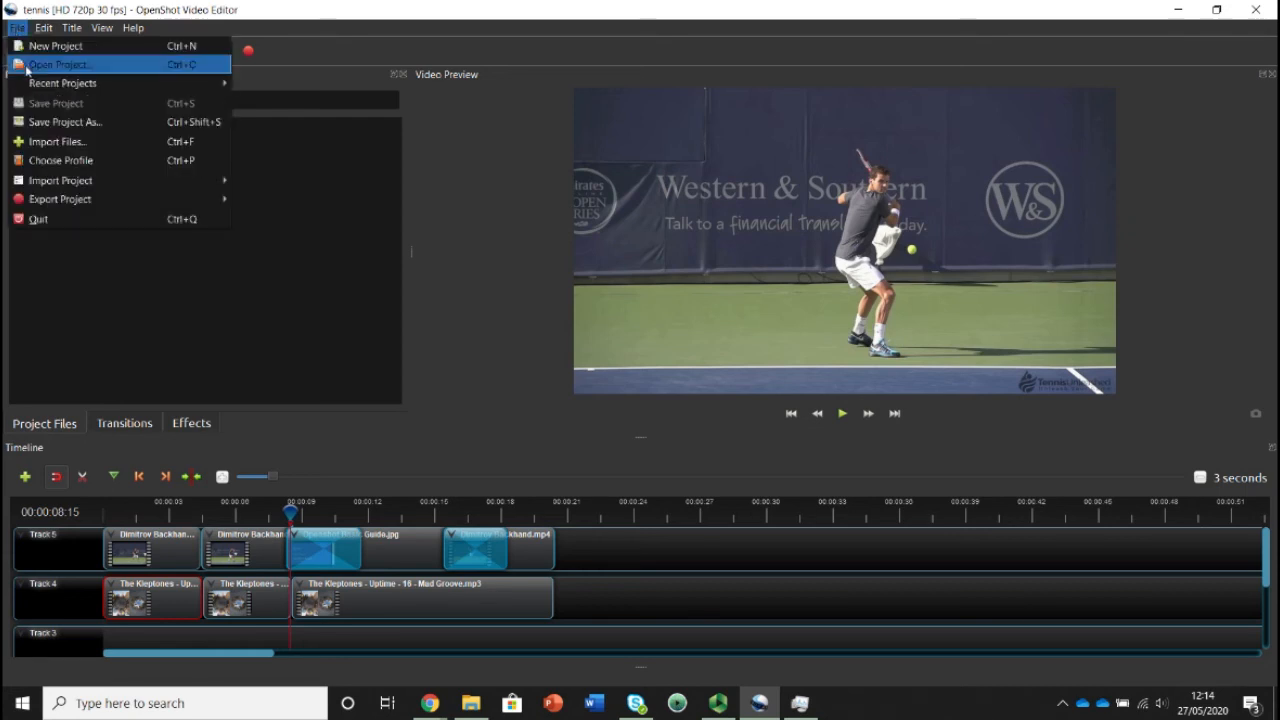
mouse_move(65, 202)
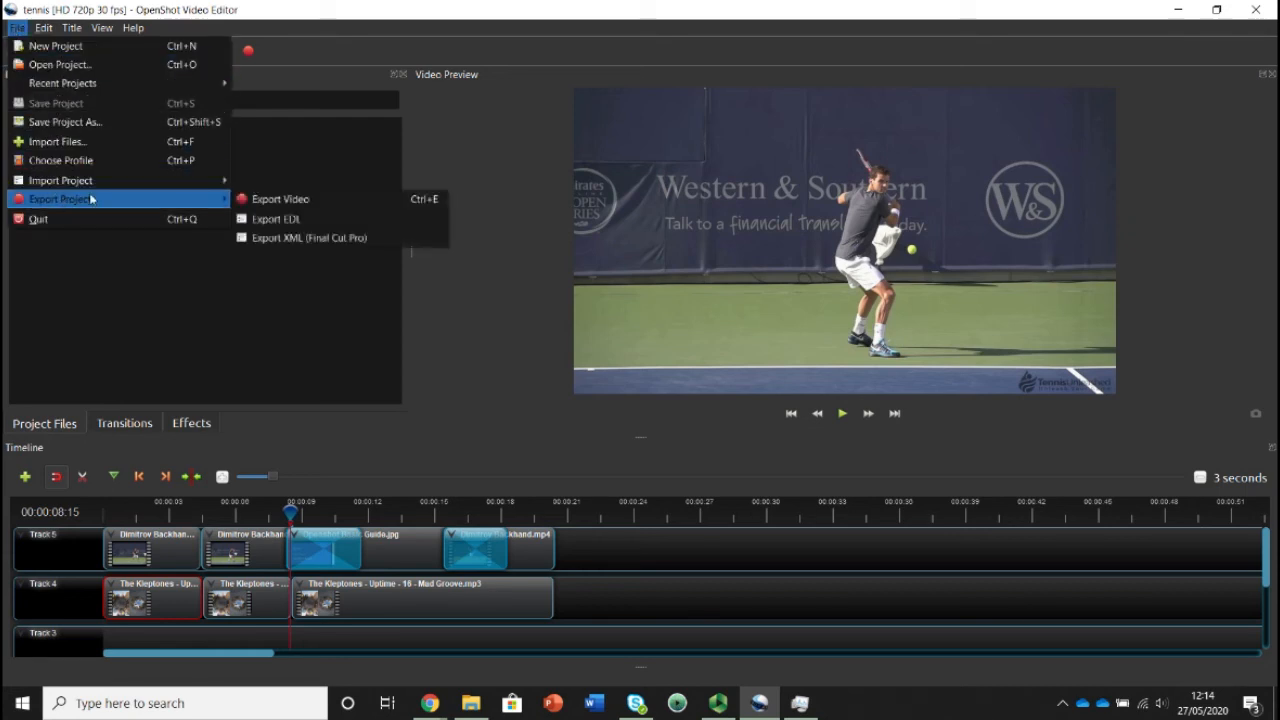
click(244, 207)
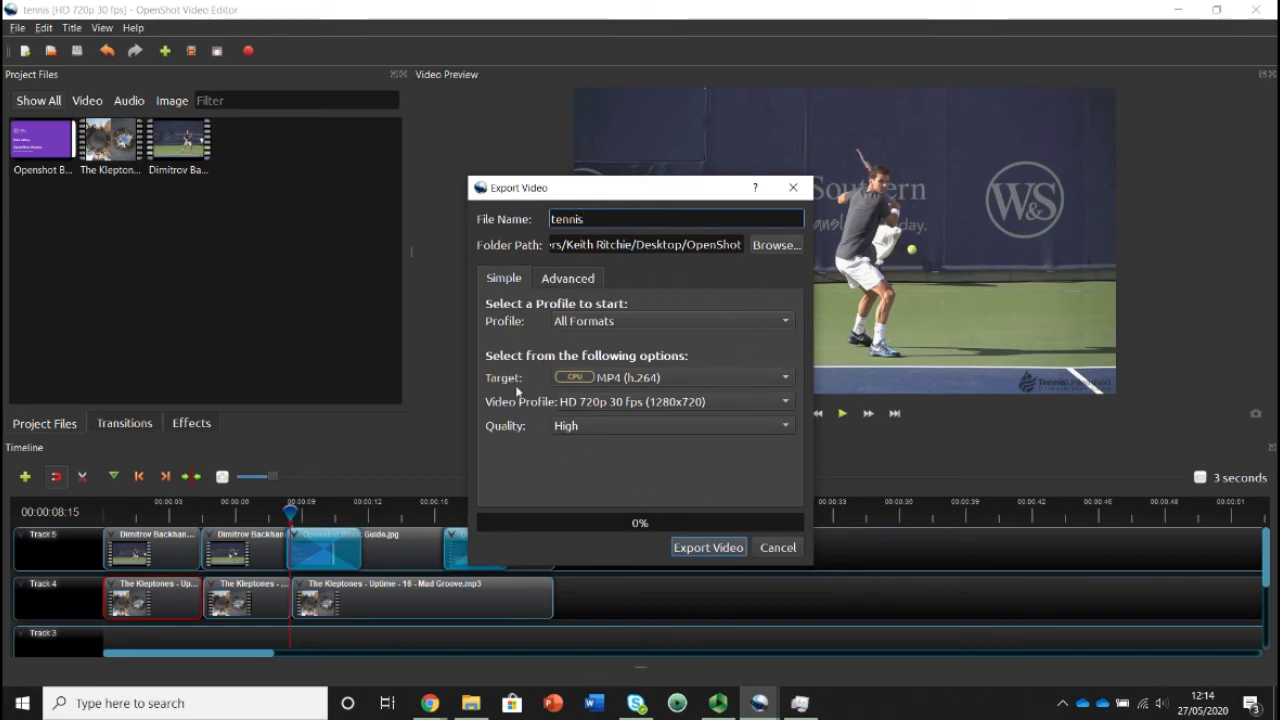
click(758, 246)
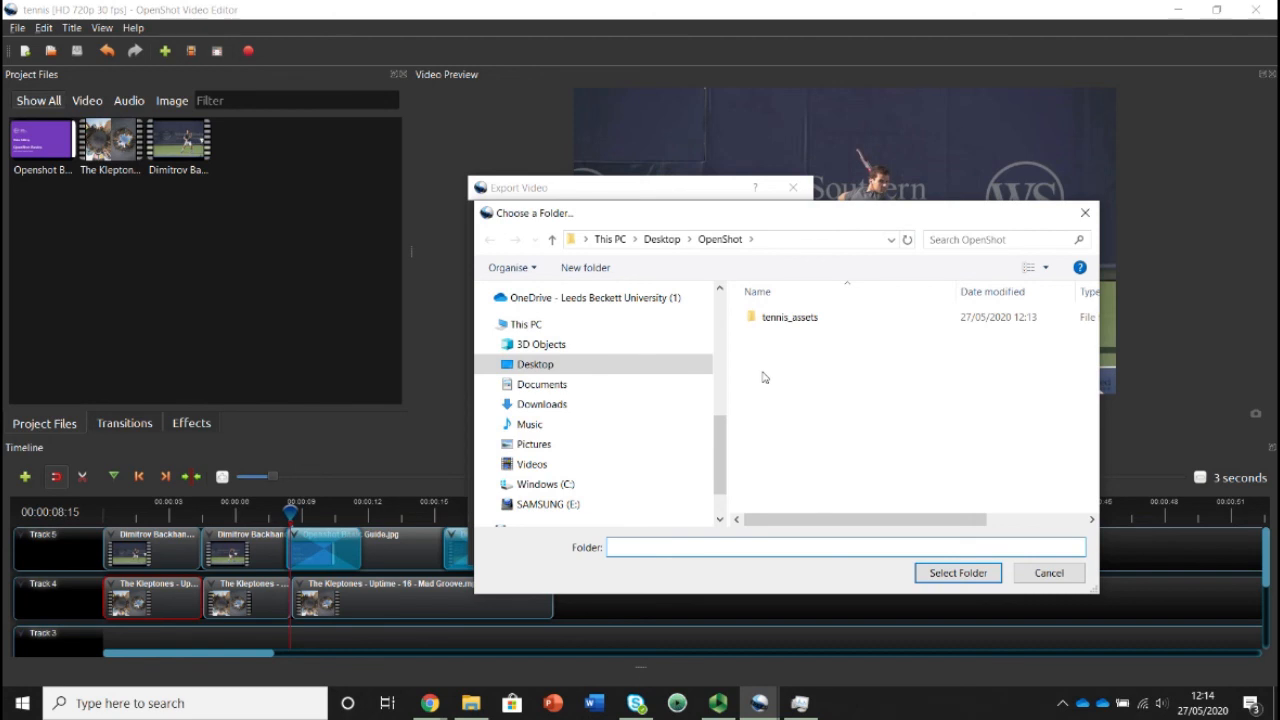
click(1085, 214)
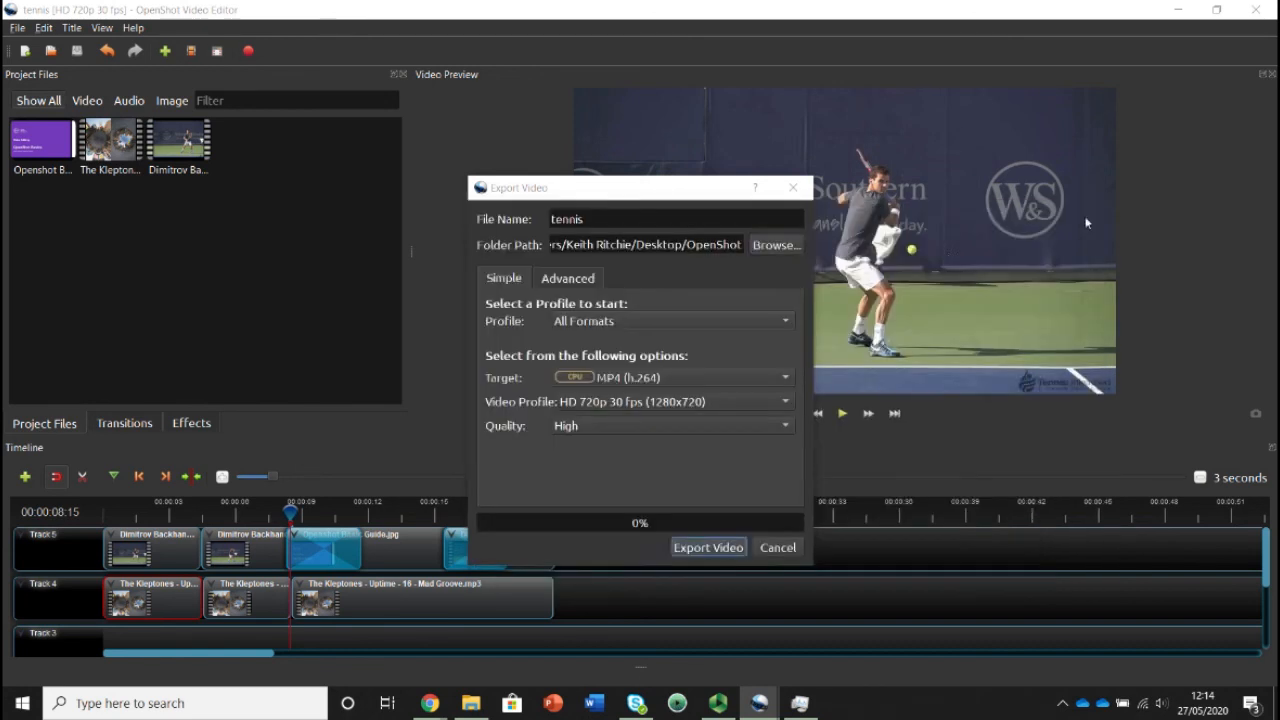
click(598, 219)
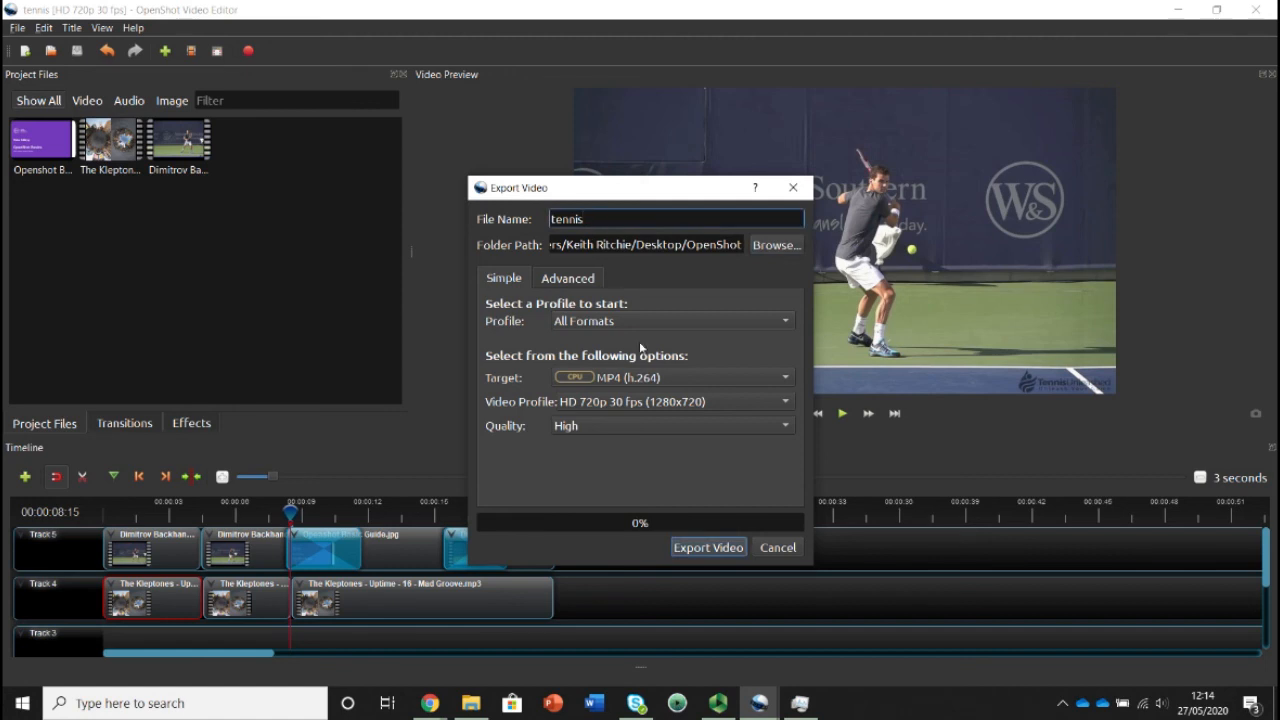
click(686, 552)
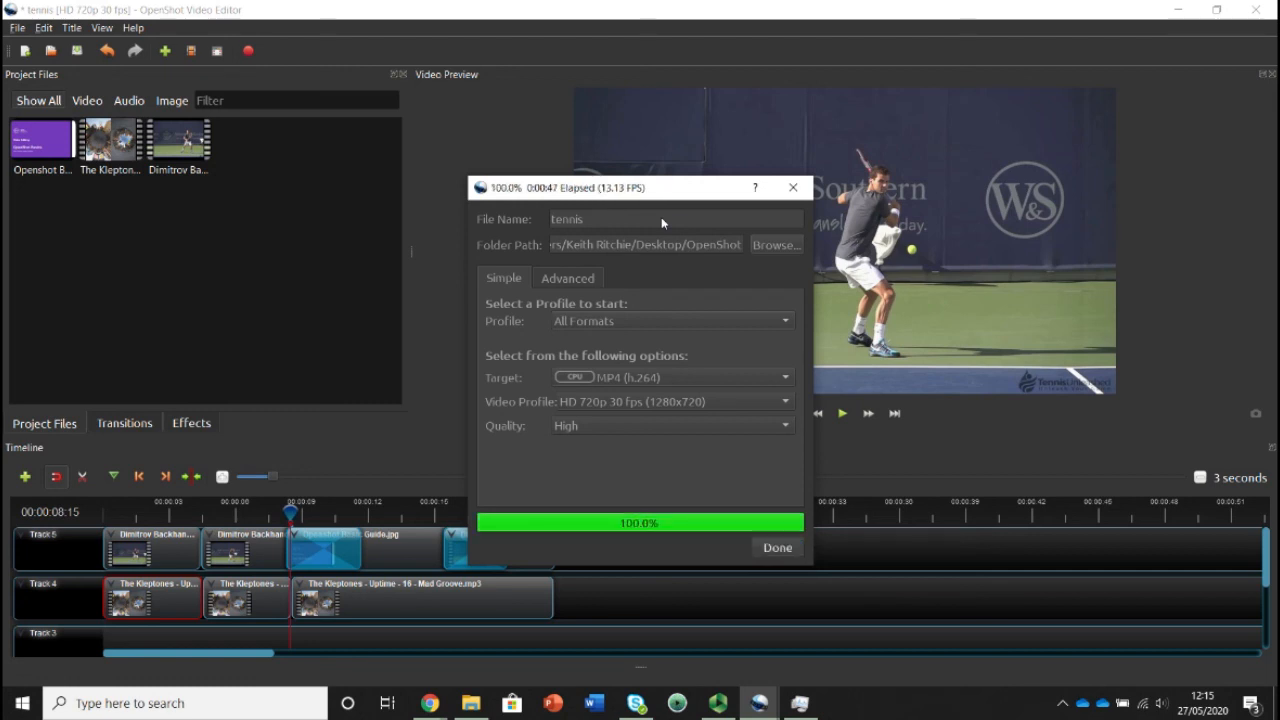
click(766, 546)
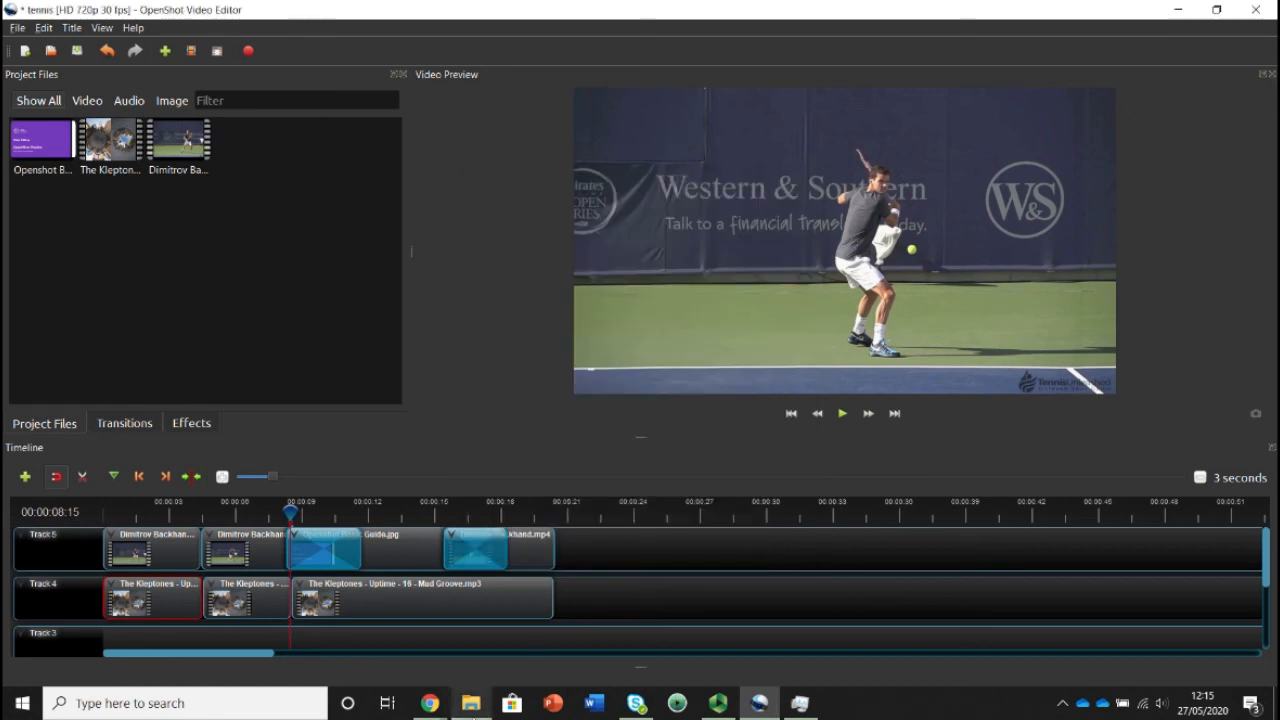
click(471, 703)
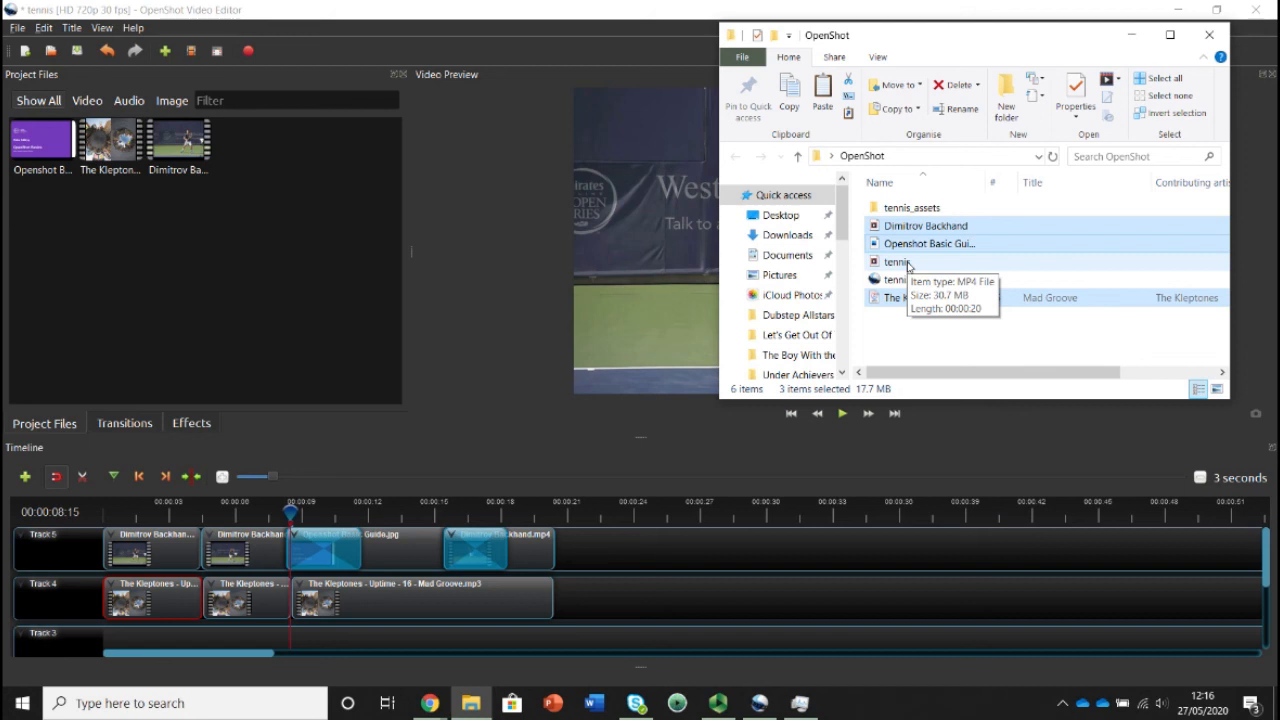
click(315, 336)
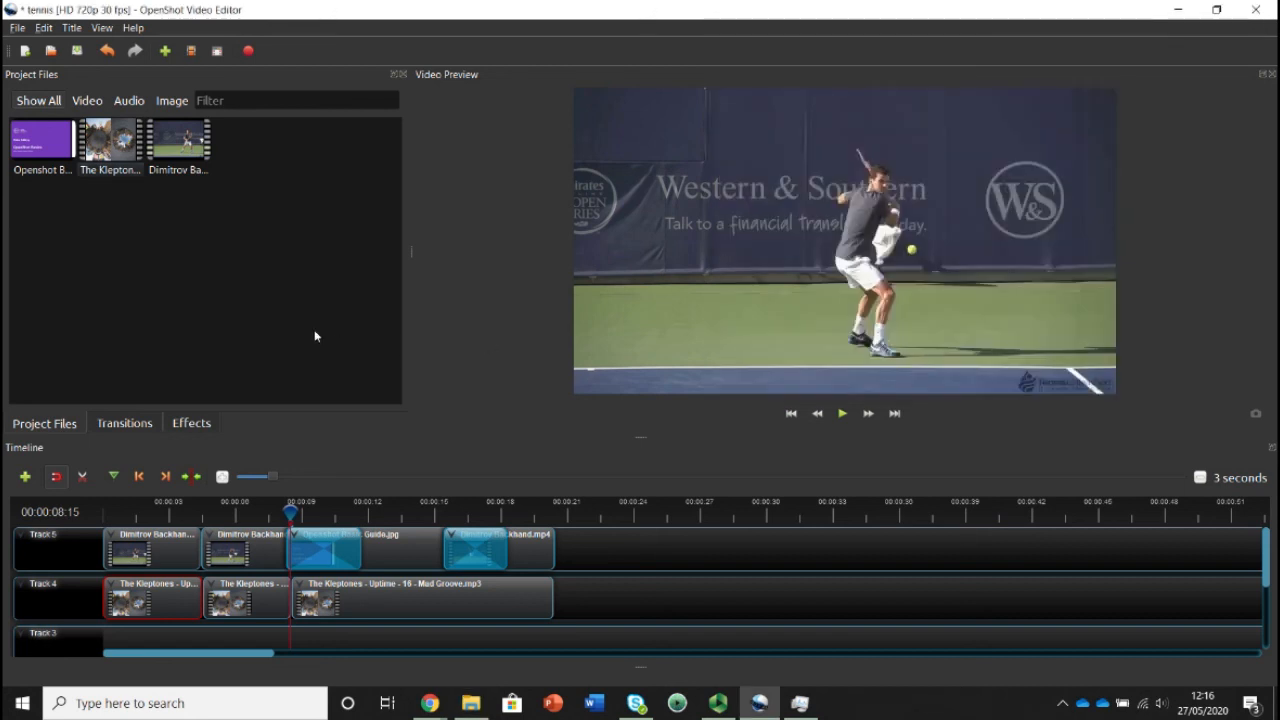